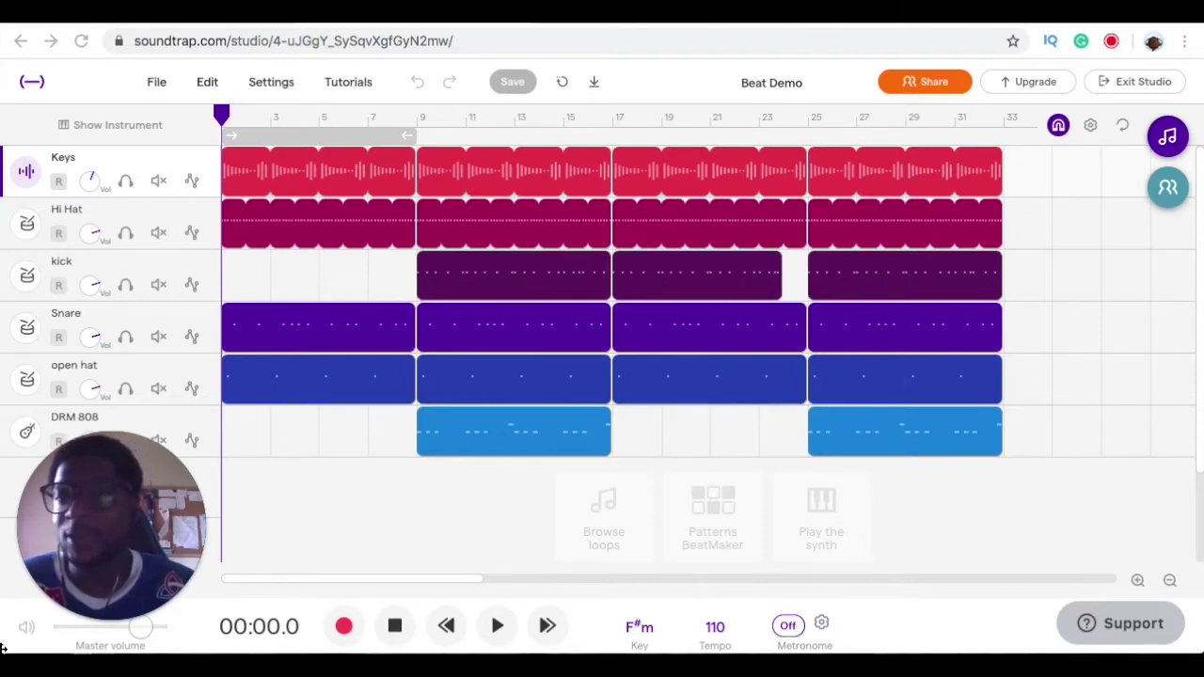
# Play the beat from the start past bar 9, pause it, and move the playhead back to bar 9.
pyautogui.moveTo(68, 548)
pyautogui.moveTo(68, 548); pyautogui.dragTo(1079, 335)
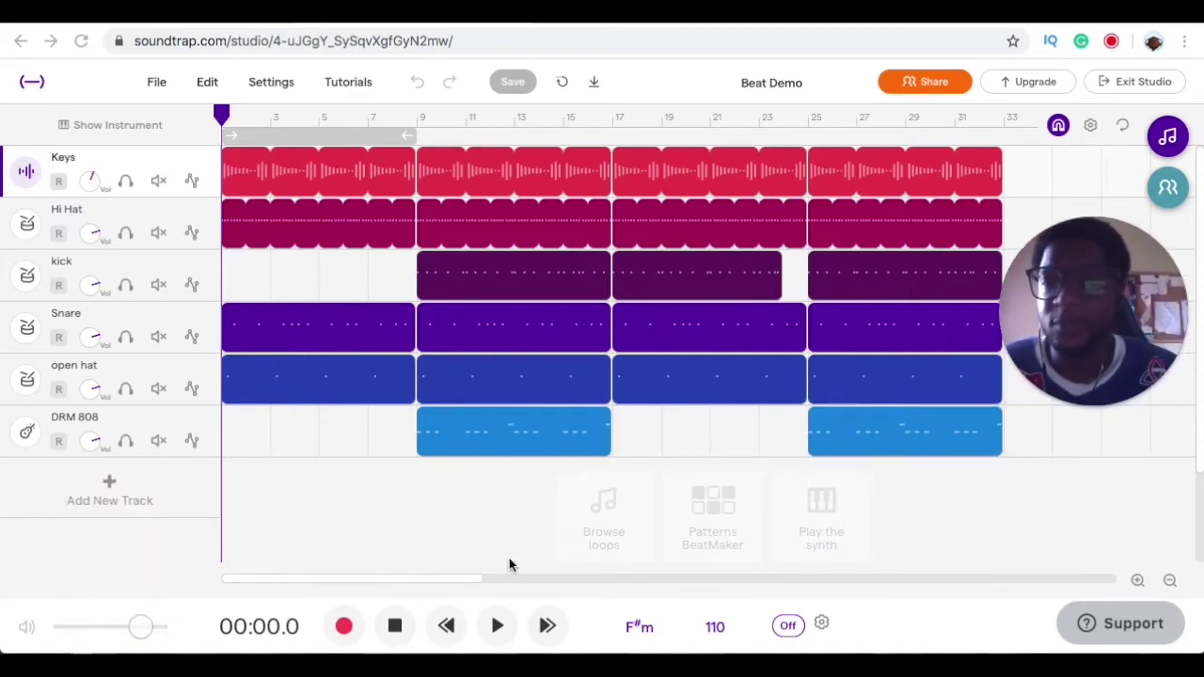
pyautogui.click(498, 627)
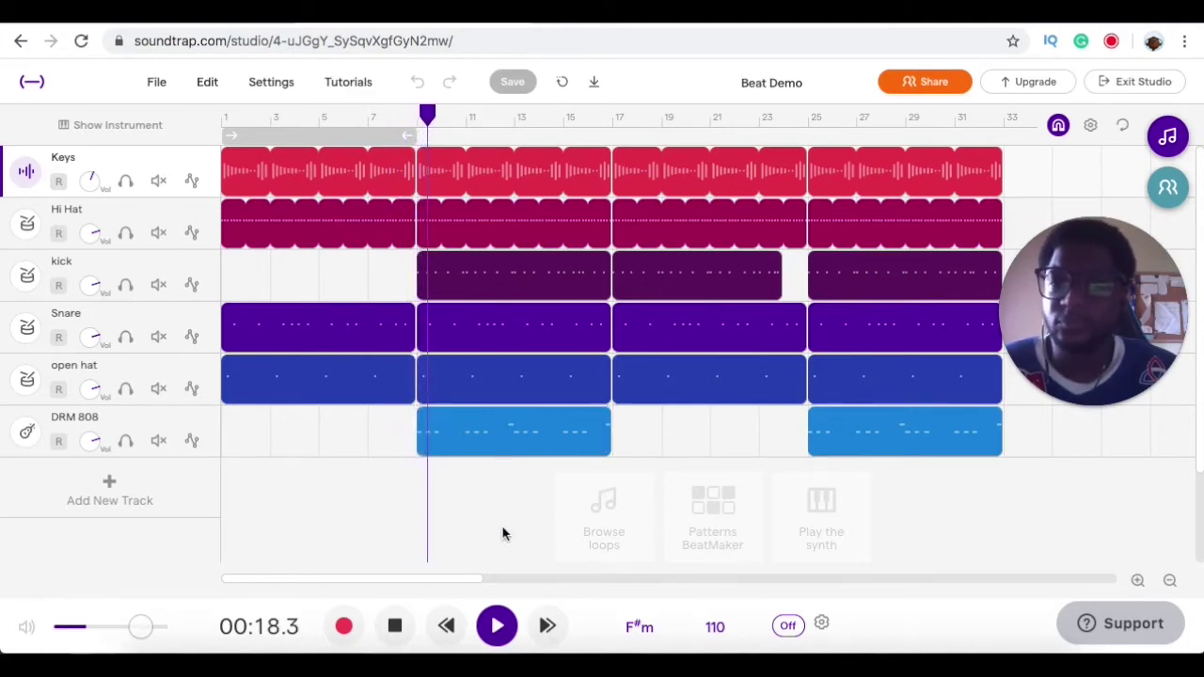
pyautogui.click(495, 628)
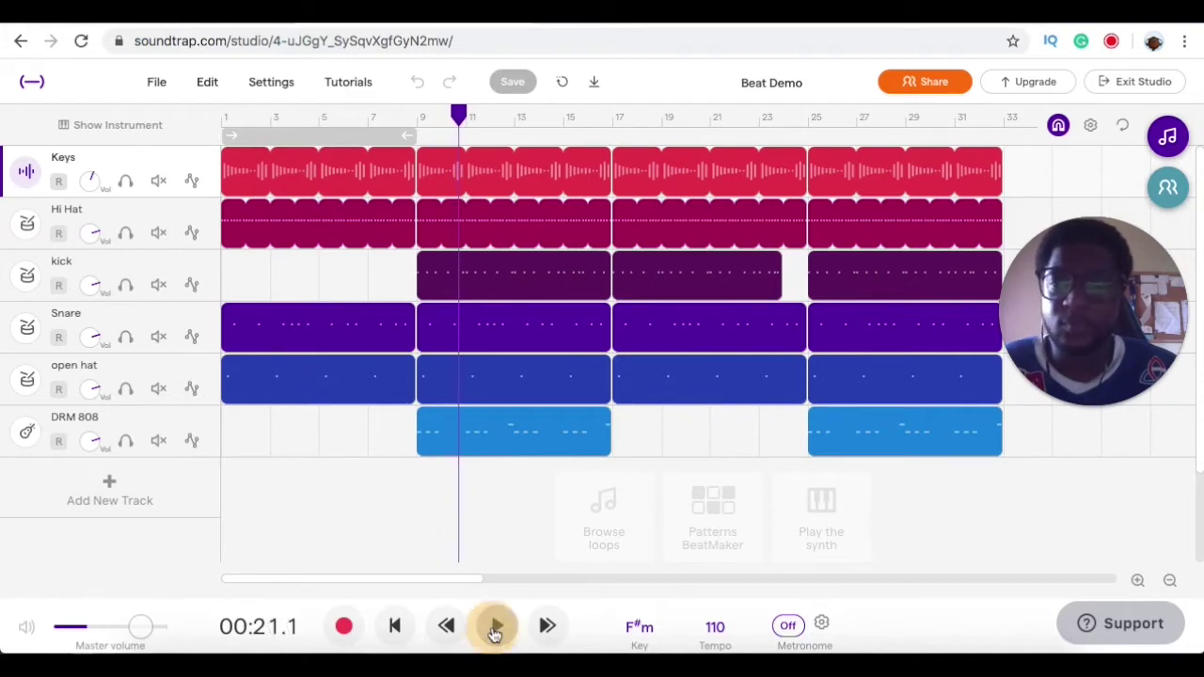
pyautogui.click(455, 113)
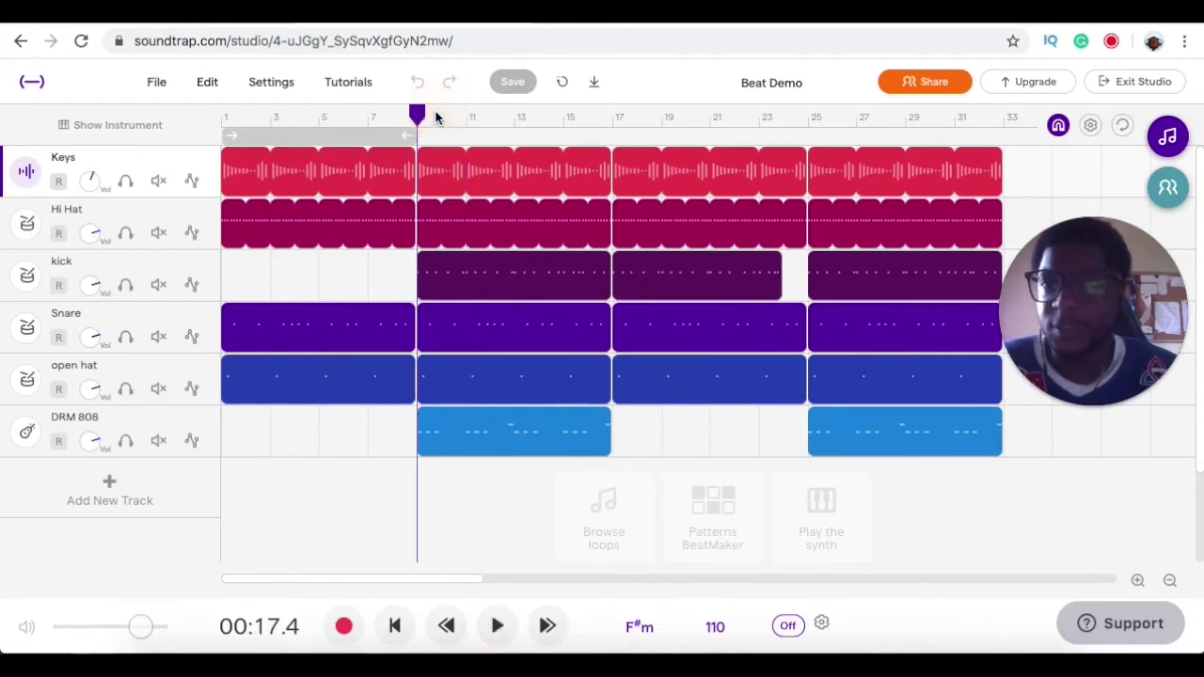
# Play the full arrangement from bar 9 and lower the master volume very slightly before stopping playback.
pyautogui.moveTo(511, 395)
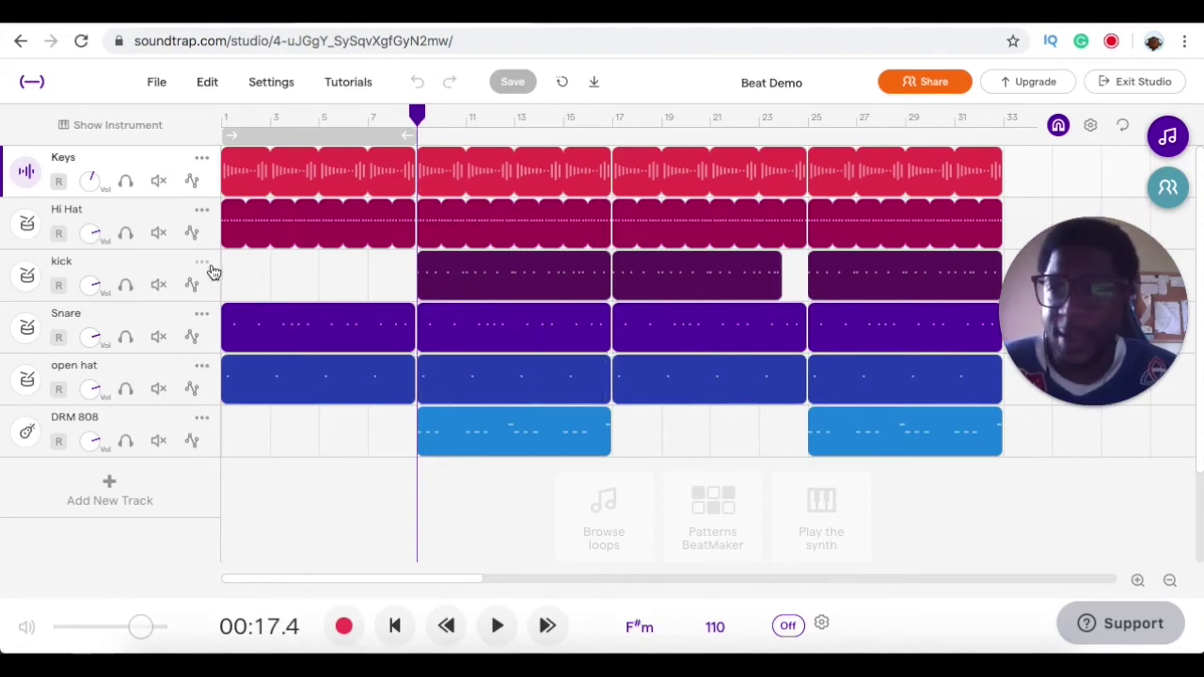
pyautogui.moveTo(230, 221)
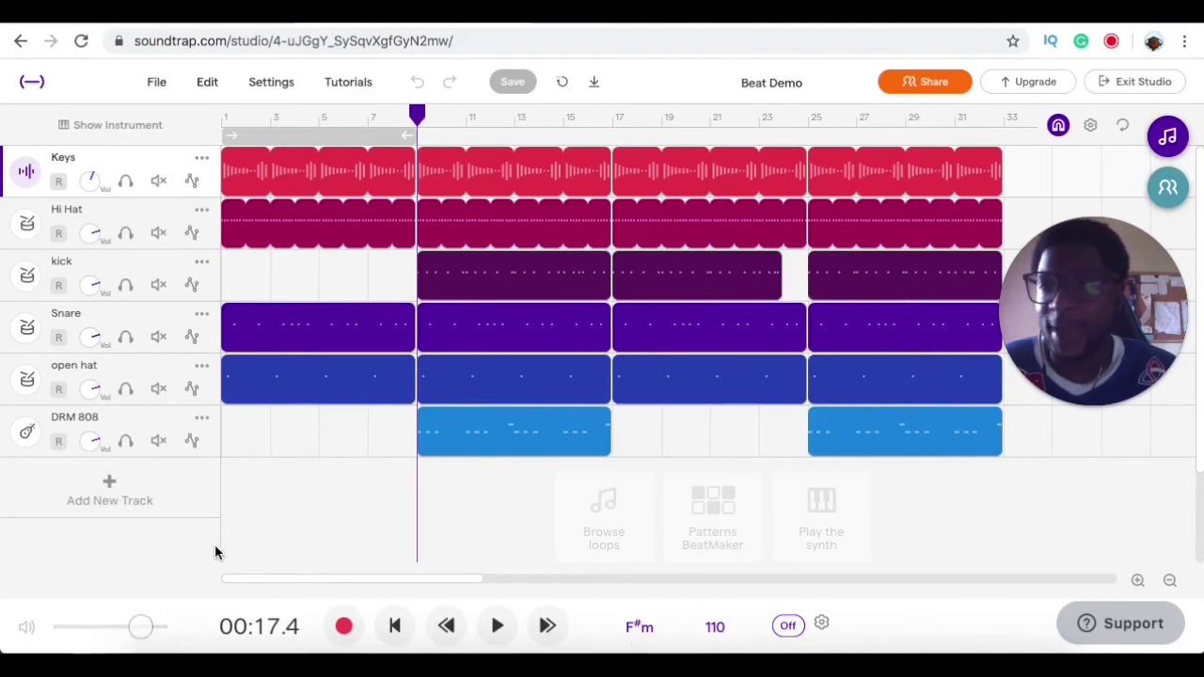
pyautogui.press('space')
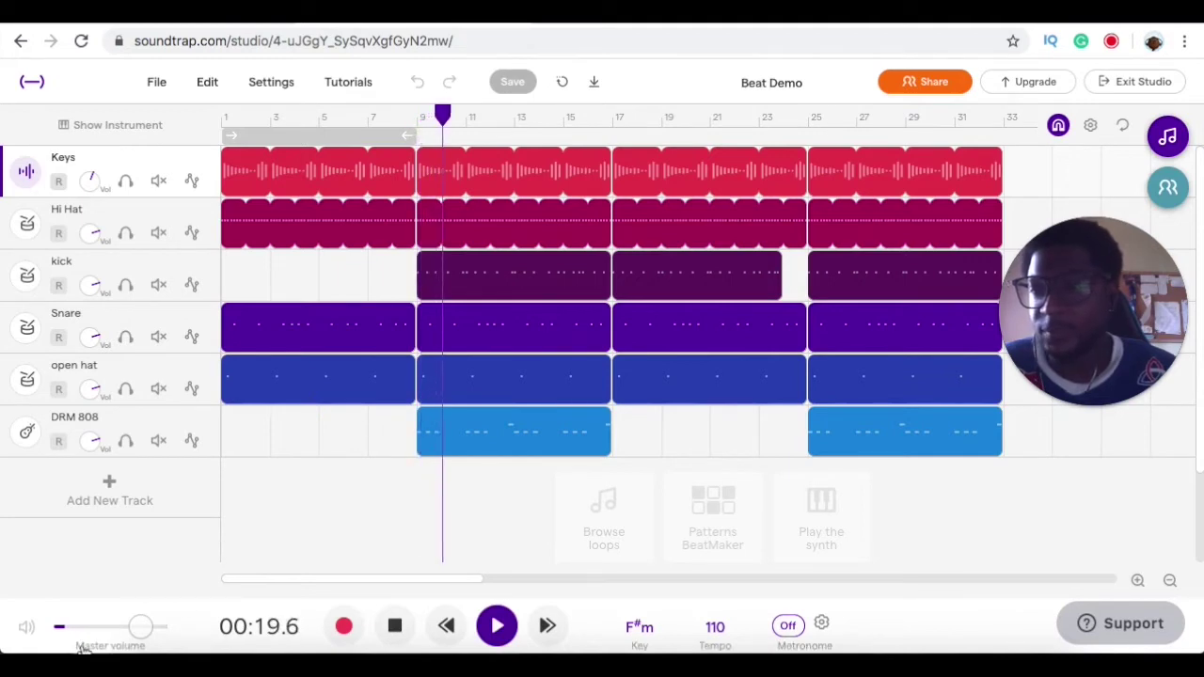
pyautogui.moveTo(146, 631)
pyautogui.mouseDown()
pyautogui.moveTo(182, 634)
pyautogui.moveTo(148, 635)
pyautogui.mouseUp()
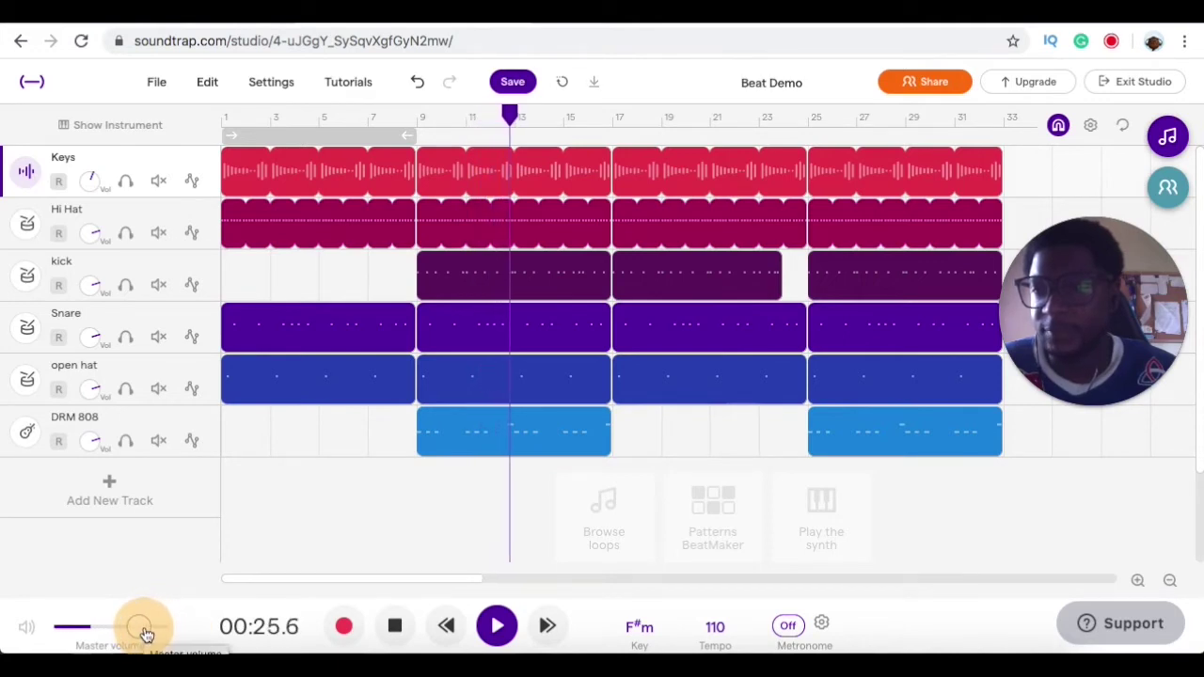
pyautogui.press('space')
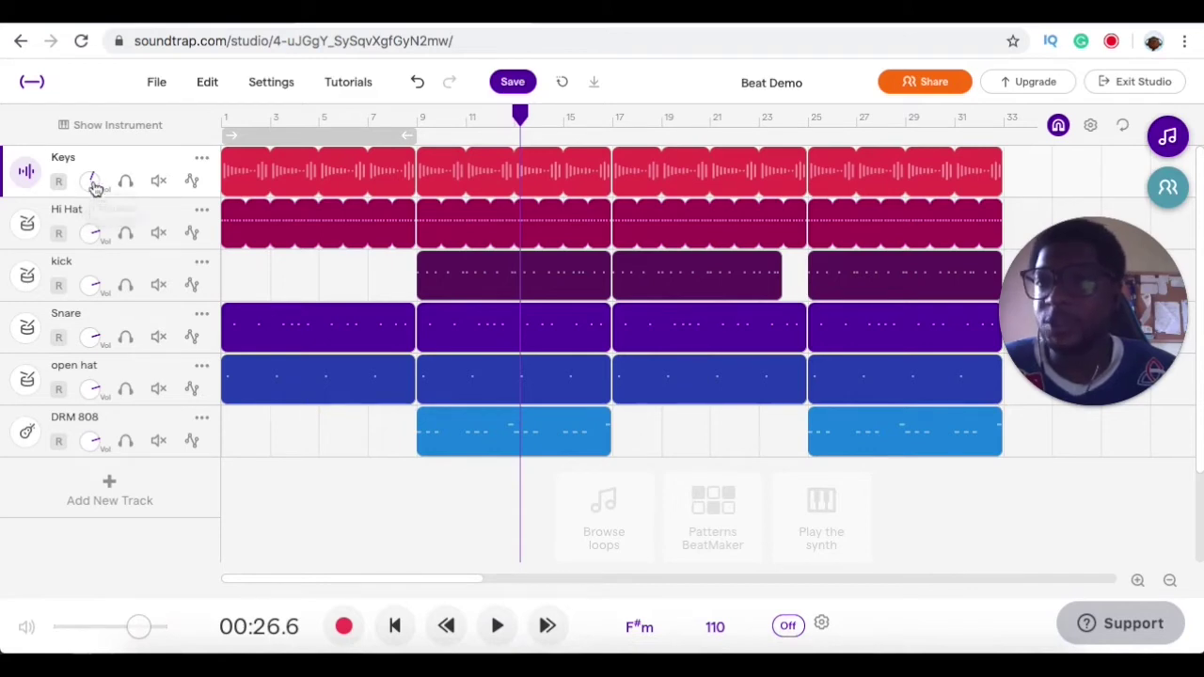
# Lower the Keys track's volume to well below the middle of its range.
pyautogui.moveTo(92, 181); pyautogui.dragTo(127, 273)
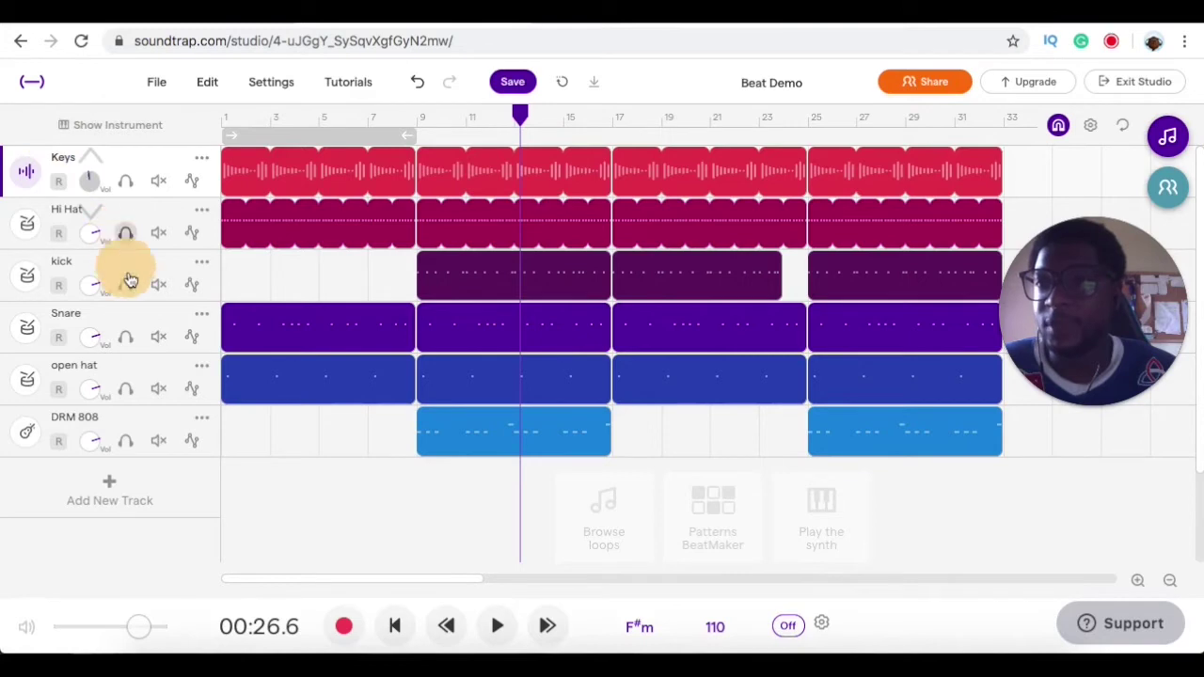
pyautogui.moveTo(92, 213)
pyautogui.mouseDown()
pyautogui.moveTo(90, 195)
pyautogui.moveTo(94, 223)
pyautogui.mouseUp()
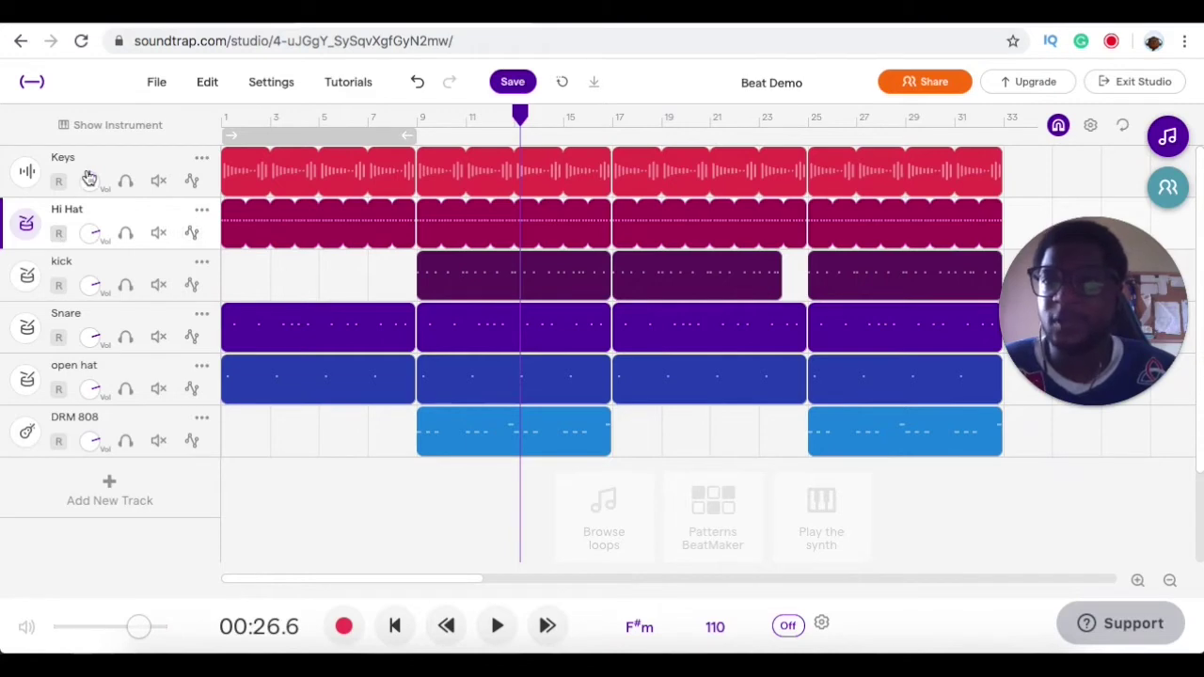
pyautogui.moveTo(92, 183); pyautogui.dragTo(75, 228)
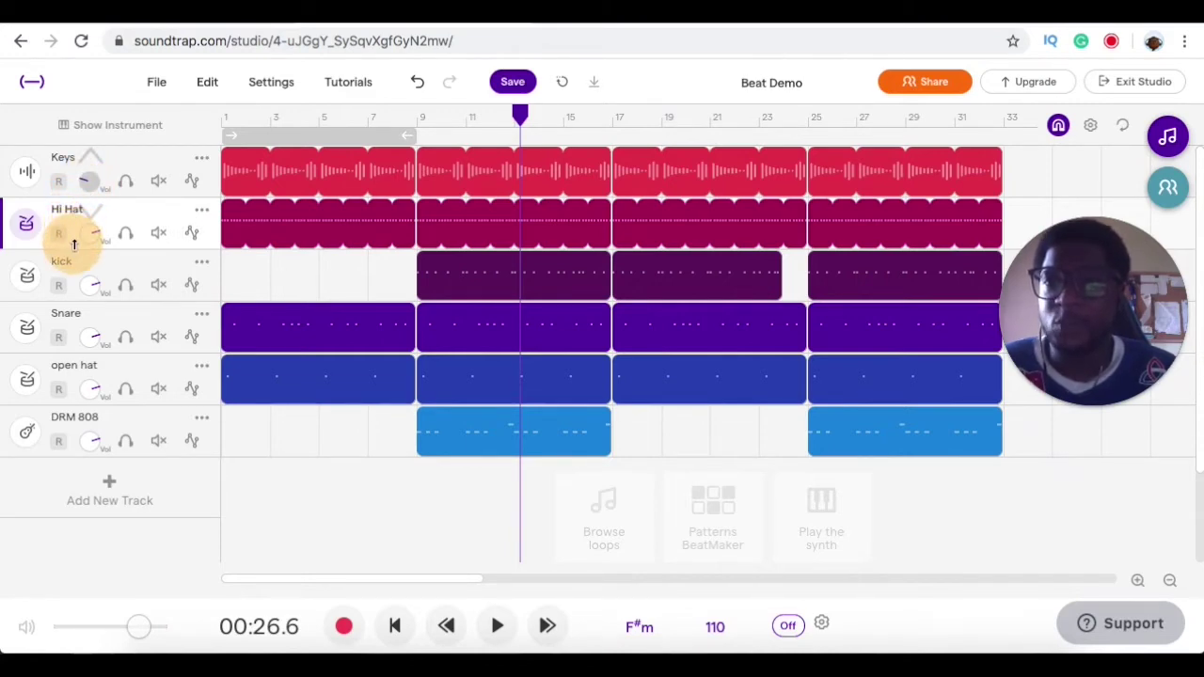
pyautogui.moveTo(74, 244); pyautogui.dragTo(88, 178)
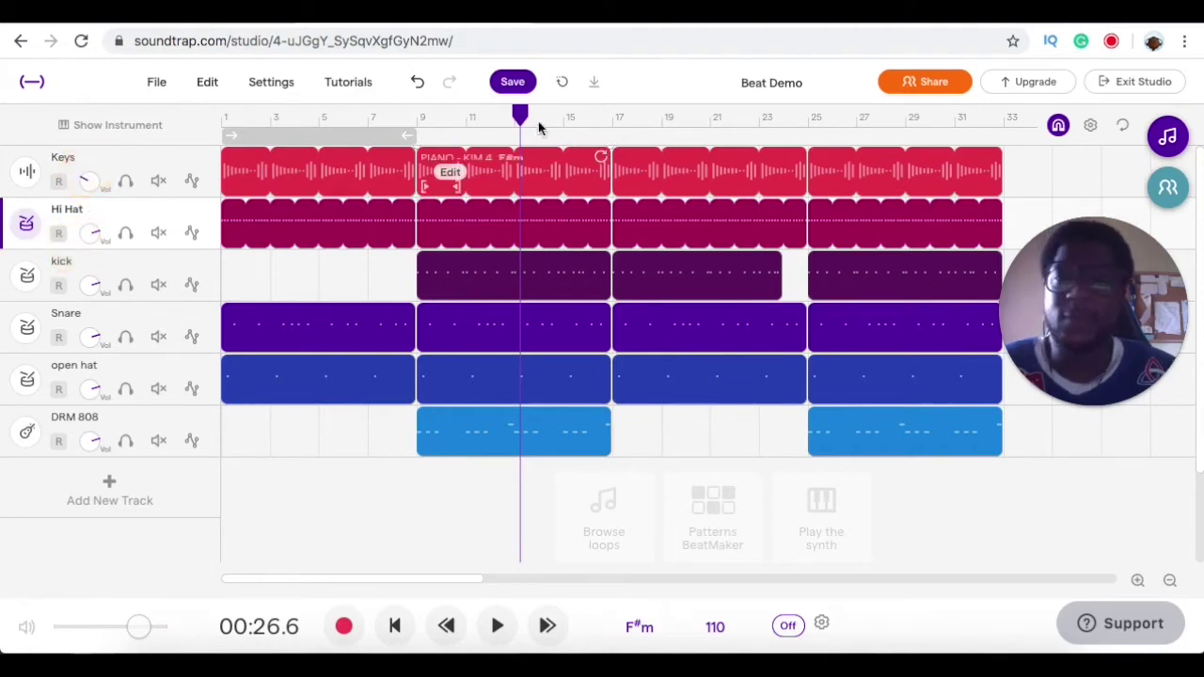
# Play from bar 9 and bring both the Keys and Hi Hat track volumes to slightly below the middle.
pyautogui.moveTo(524, 122); pyautogui.dragTo(425, 122)
pyautogui.press('space')
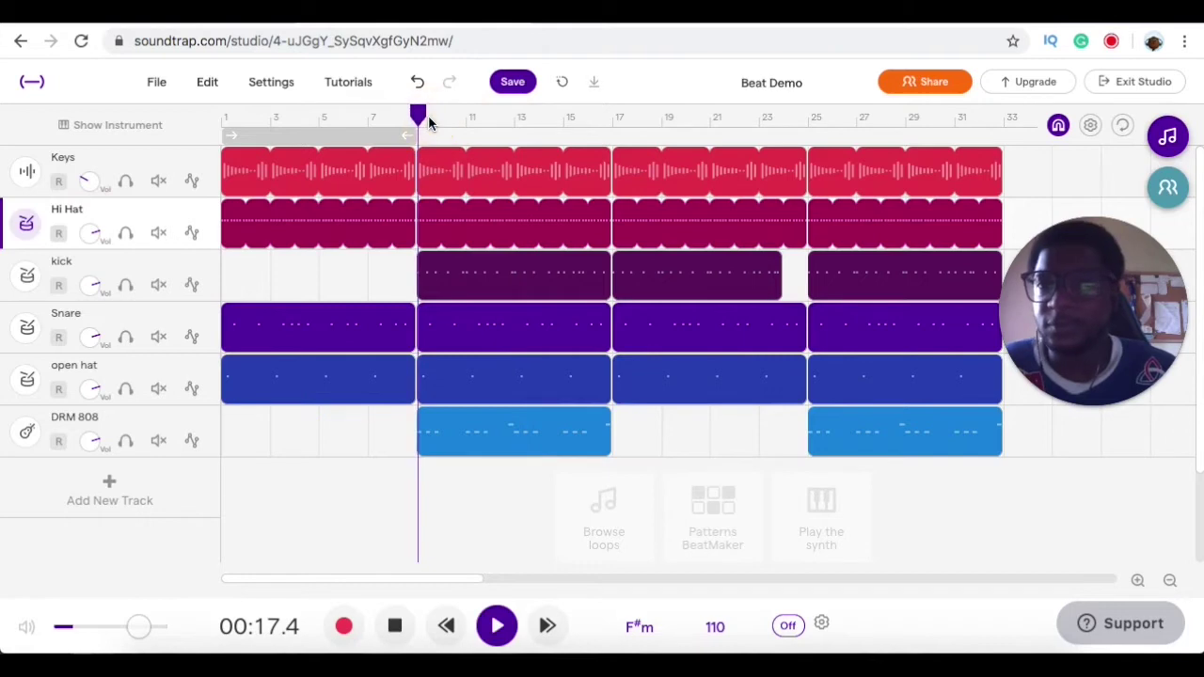
pyautogui.moveTo(86, 188); pyautogui.dragTo(85, 146)
pyautogui.moveTo(89, 234); pyautogui.dragTo(99, 353)
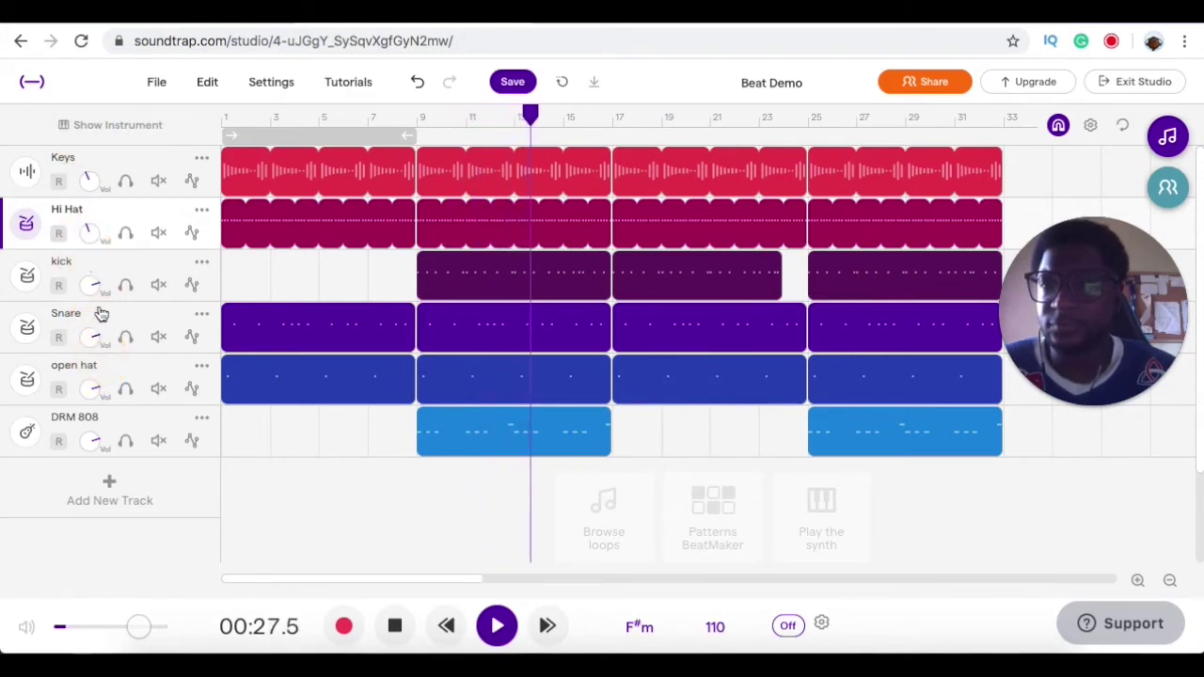
# Lower the kick volume to the middle and the Snare volume to slightly above the middle while listening, and stop playback.
pyautogui.moveTo(89, 293); pyautogui.dragTo(94, 381)
pyautogui.moveTo(89, 331); pyautogui.dragTo(108, 417)
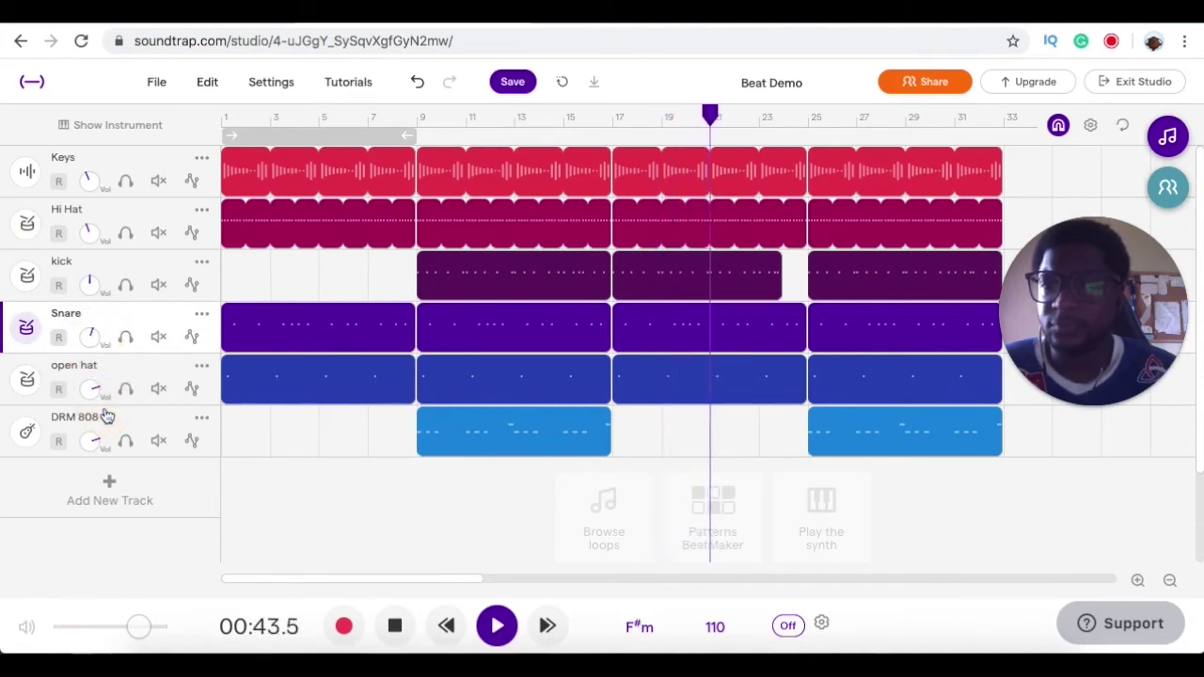
pyautogui.moveTo(84, 346); pyautogui.dragTo(86, 349)
pyautogui.press('space')
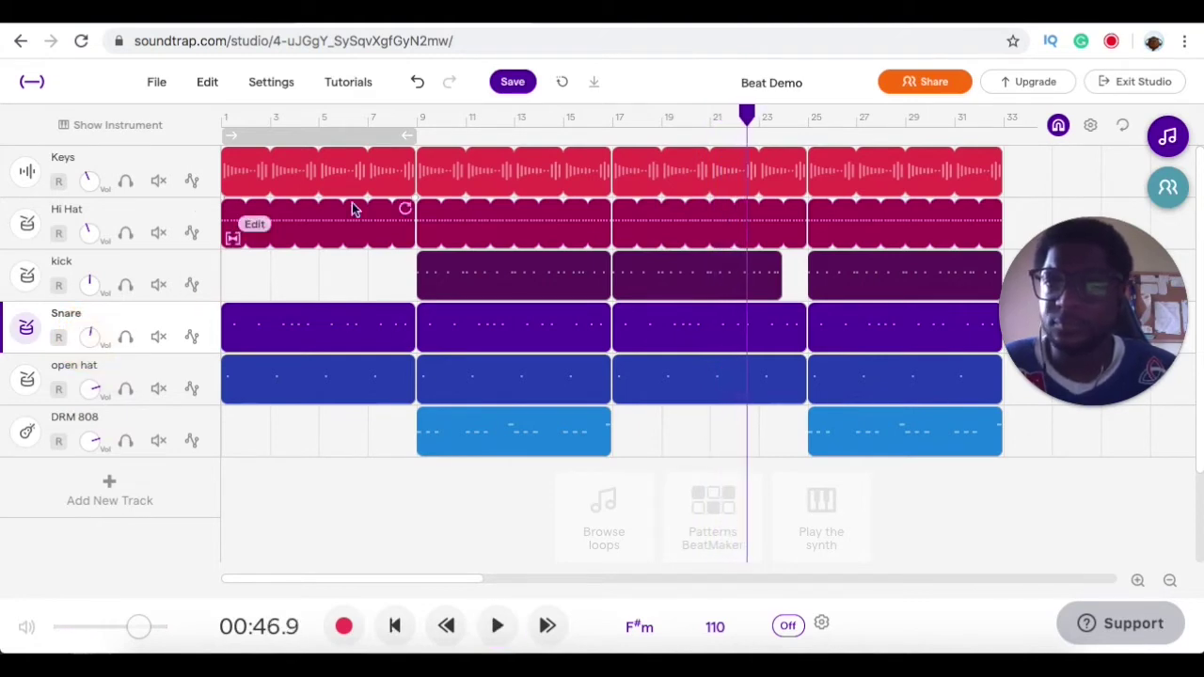
# Replay from bar 9, lowering the open hat volume slightly below the middle and the DRM 808 volume slightly above it.
pyautogui.click(418, 119)
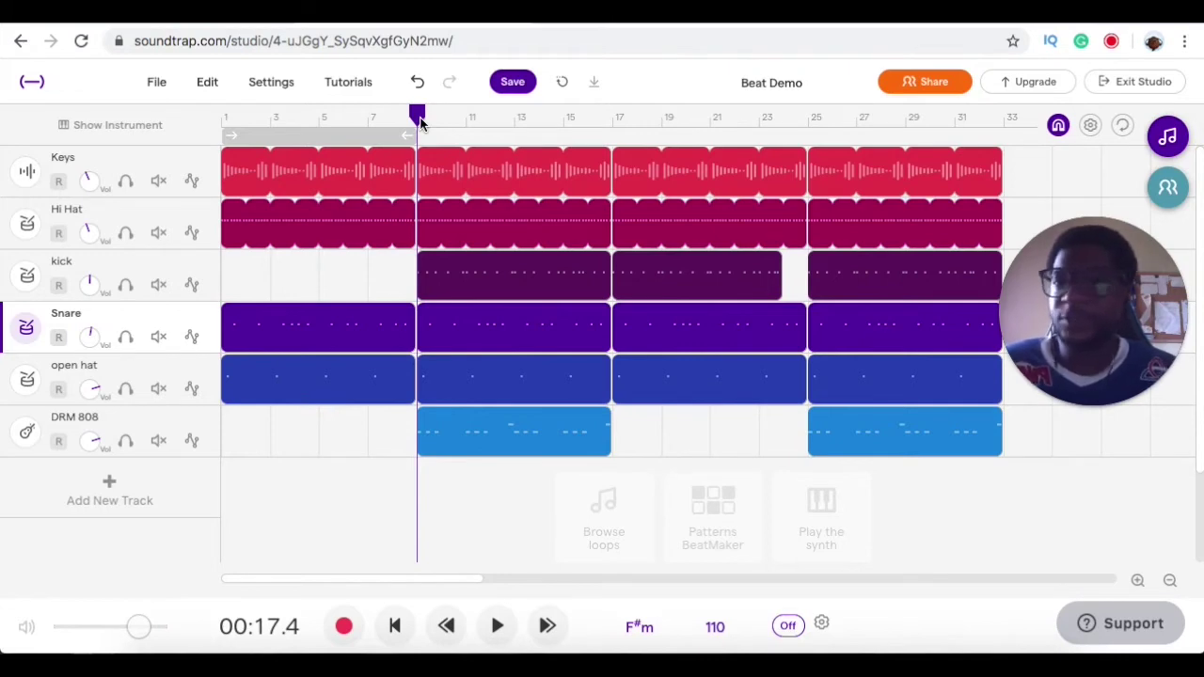
pyautogui.press('space')
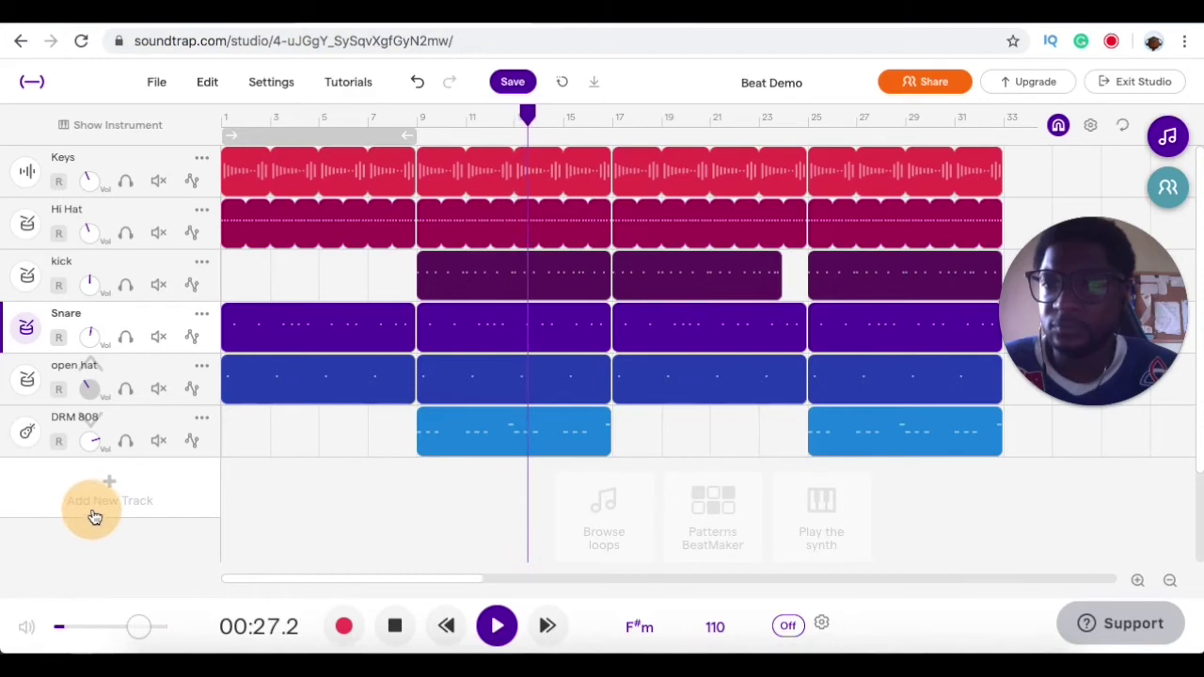
pyautogui.moveTo(91, 450); pyautogui.dragTo(86, 495)
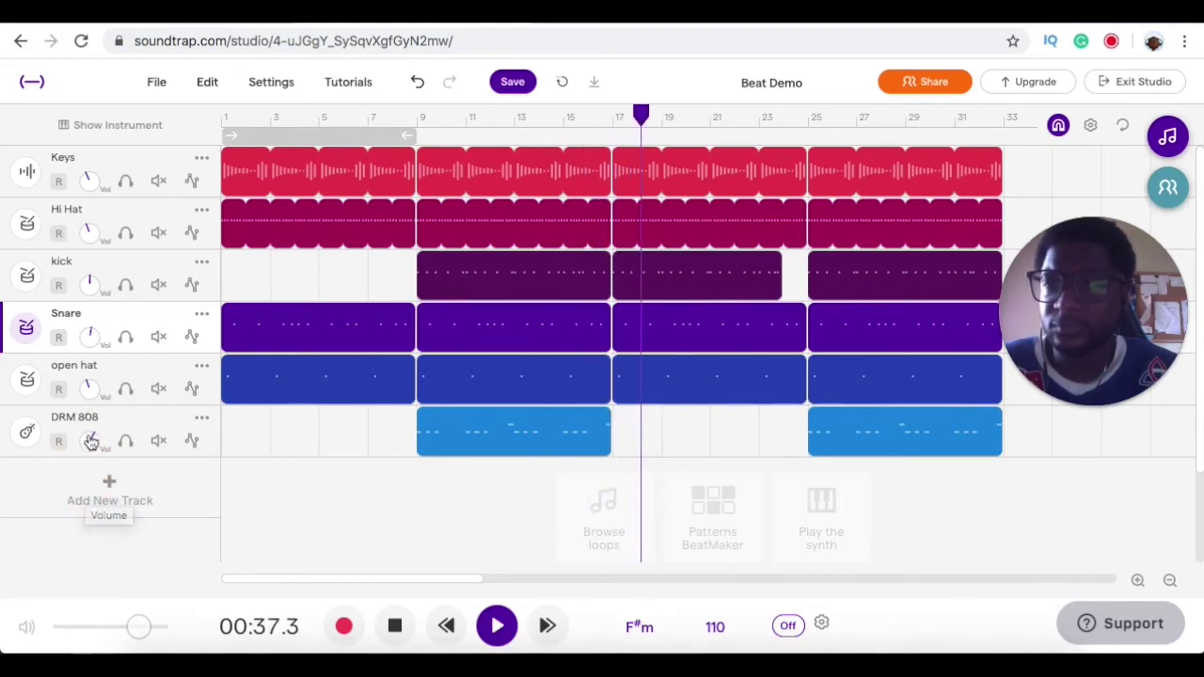
pyautogui.moveTo(90, 443); pyautogui.dragTo(90, 446)
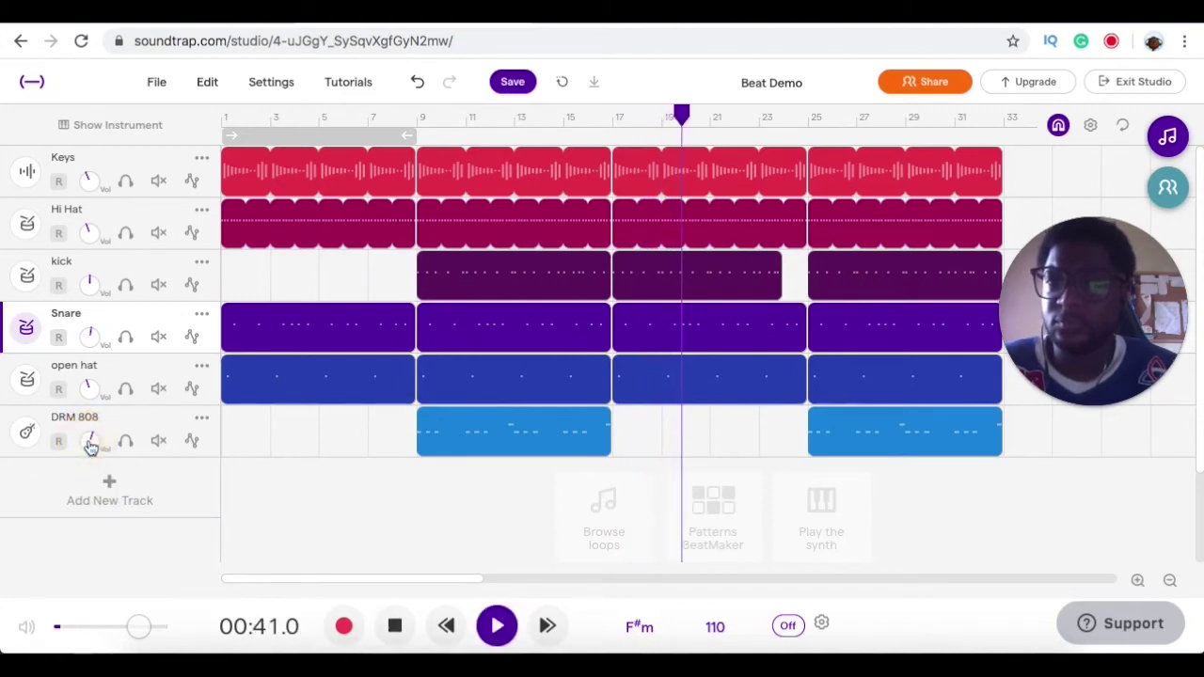
pyautogui.press('space')
# Replay from bar 9, lower the DRM 808 volume to the middle, and return the playhead to bar 9.
pyautogui.click(417, 119)
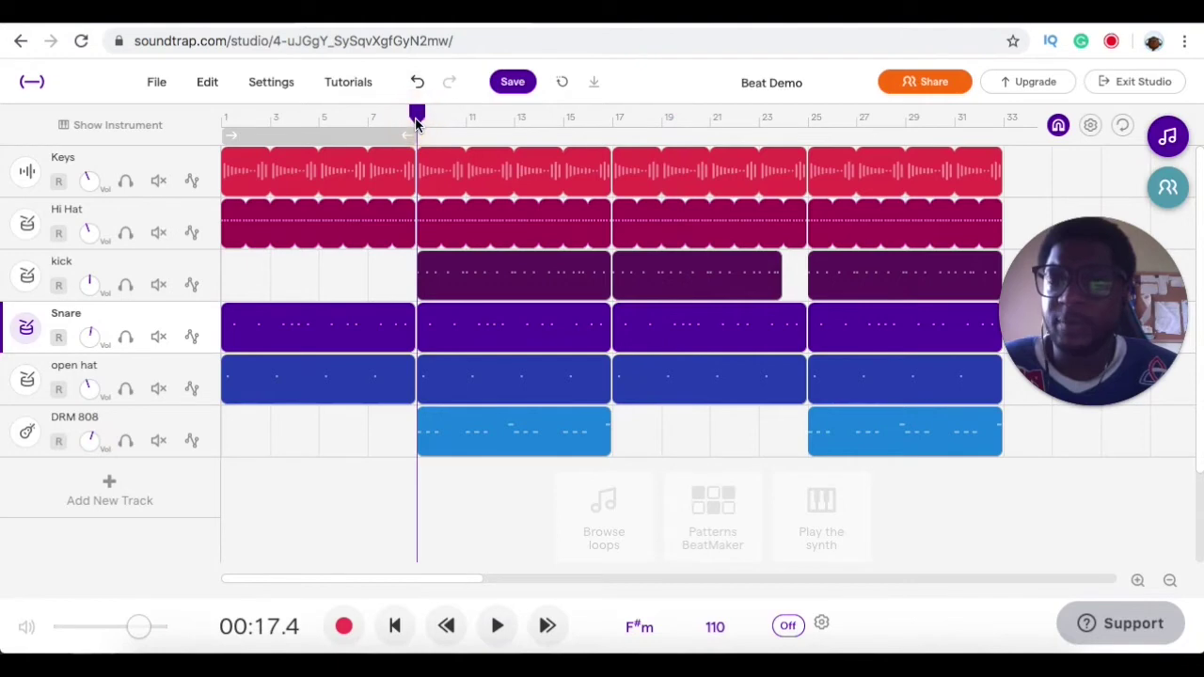
pyautogui.press('space')
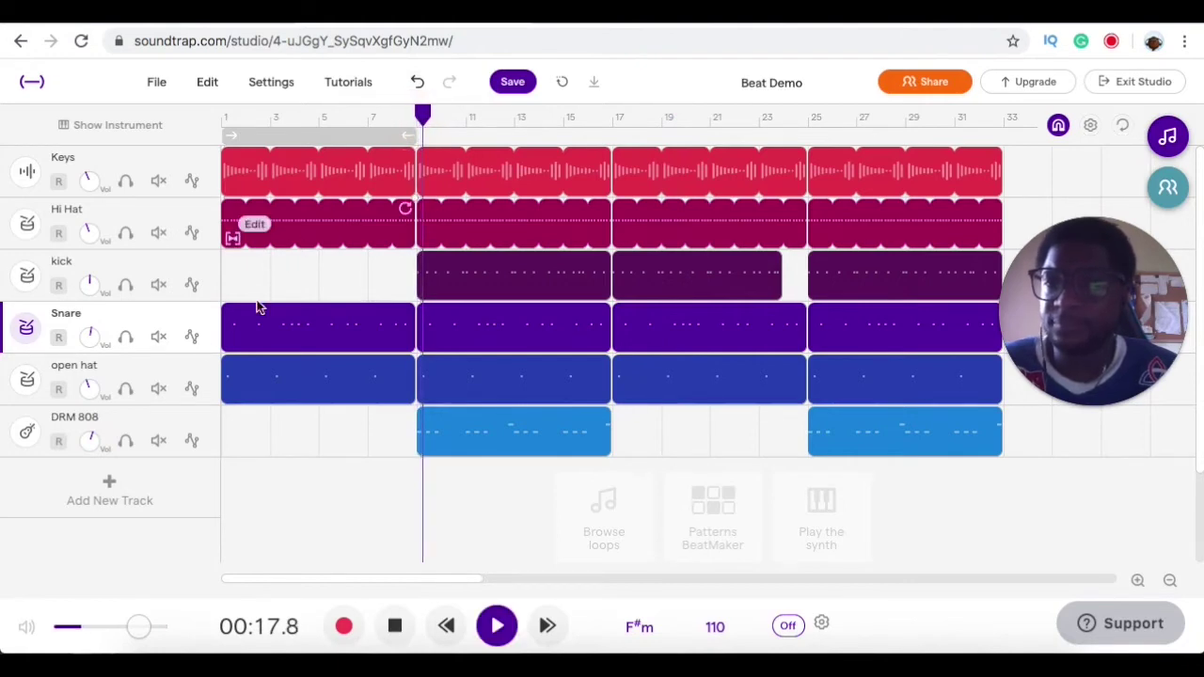
pyautogui.click(87, 452)
pyautogui.moveTo(87, 453); pyautogui.dragTo(90, 471)
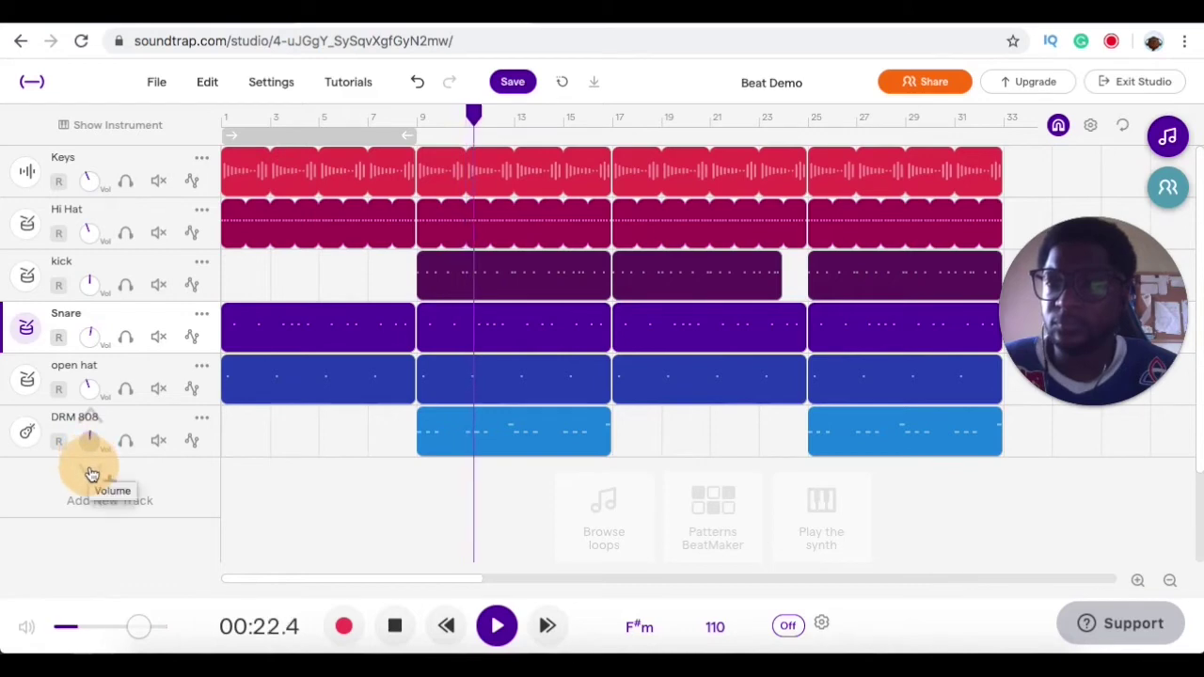
pyautogui.moveTo(91, 473); pyautogui.dragTo(92, 475)
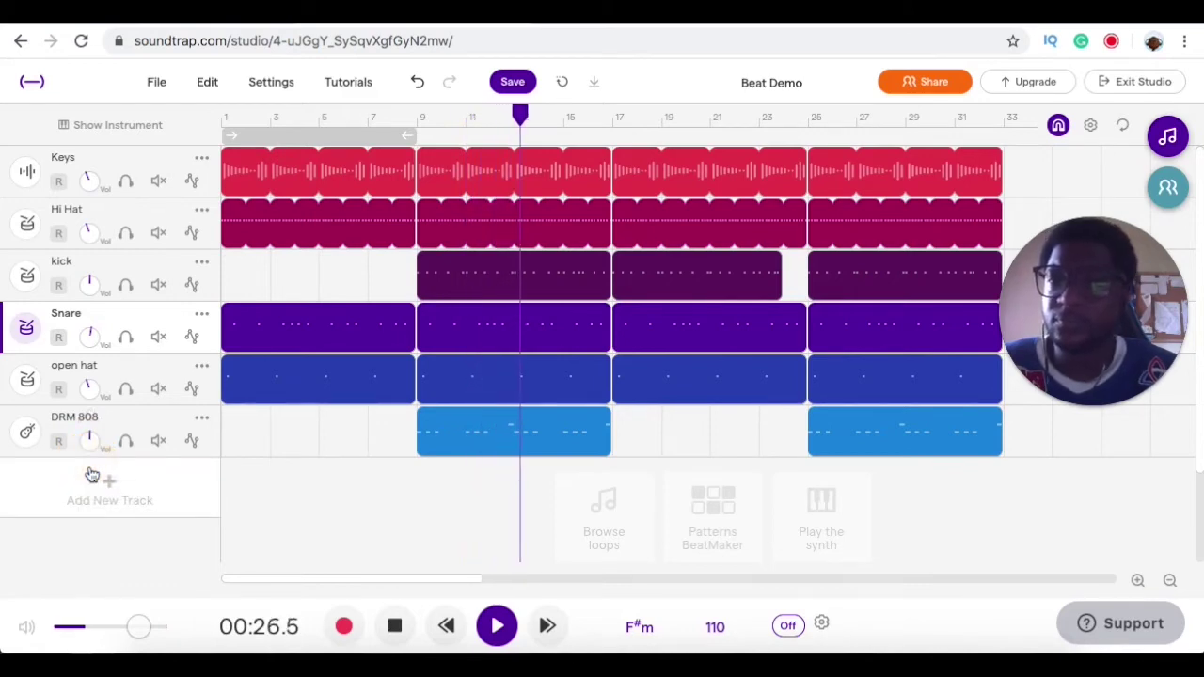
pyautogui.press('space')
pyautogui.click(461, 113)
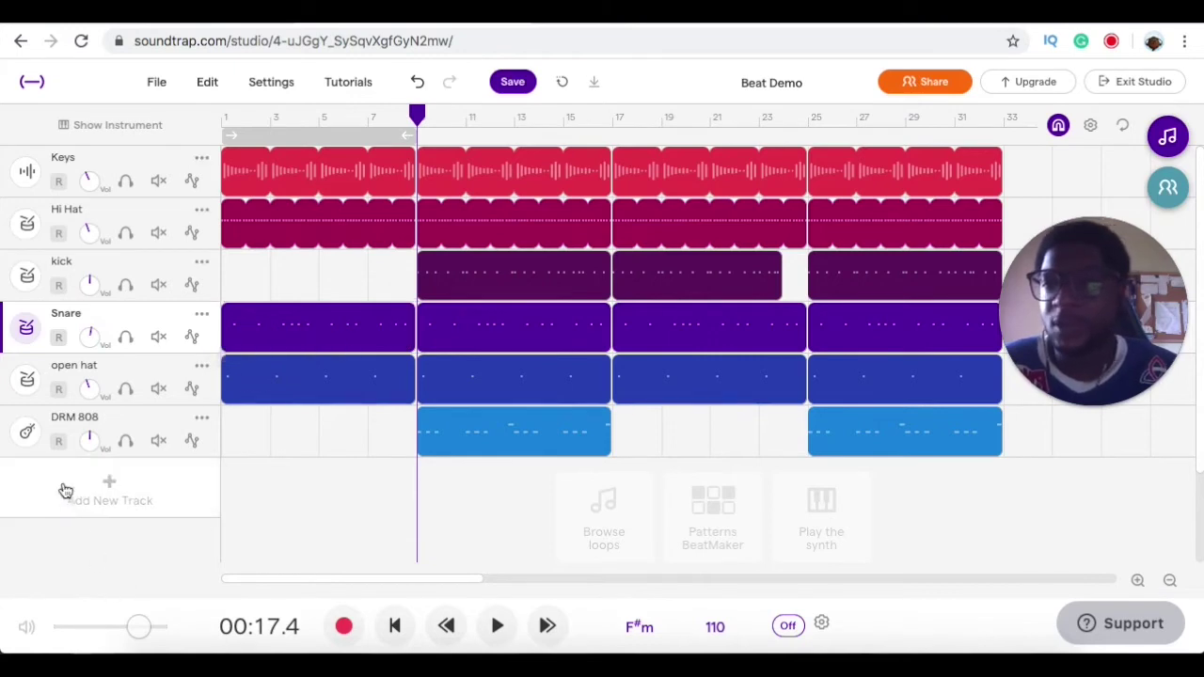
# Add a Filter effect to the DRM 808 track and close its effects and instrument settings.
pyautogui.click(29, 434)
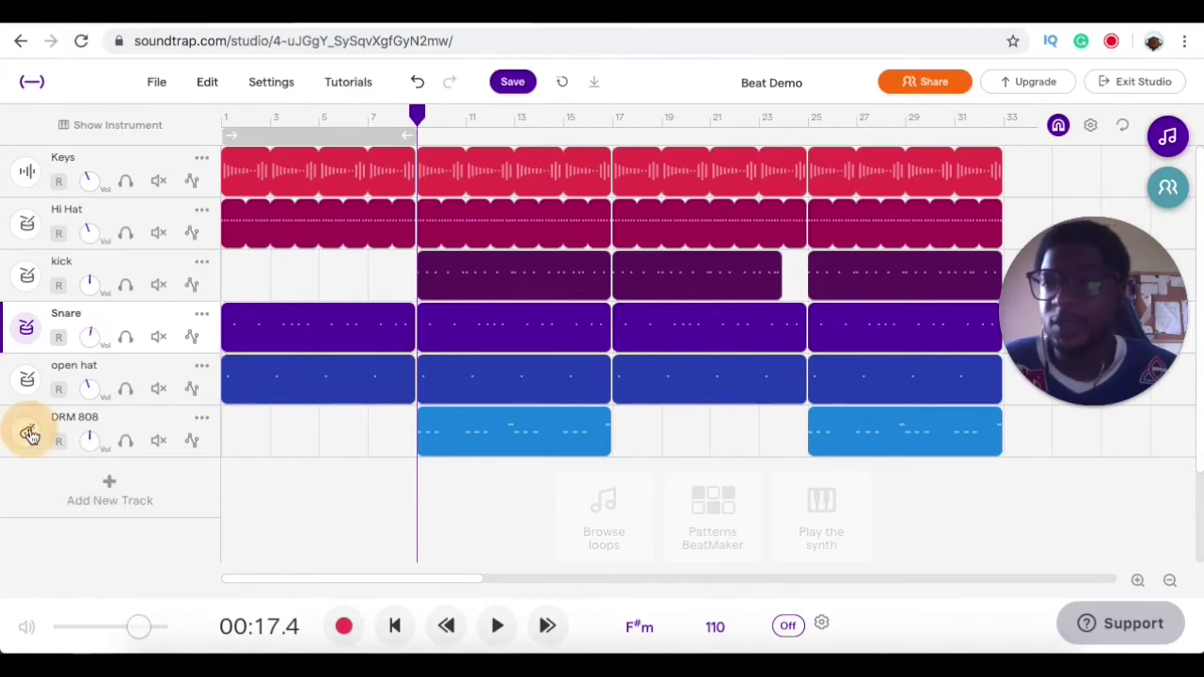
pyautogui.moveTo(1082, 265); pyautogui.dragTo(632, 226)
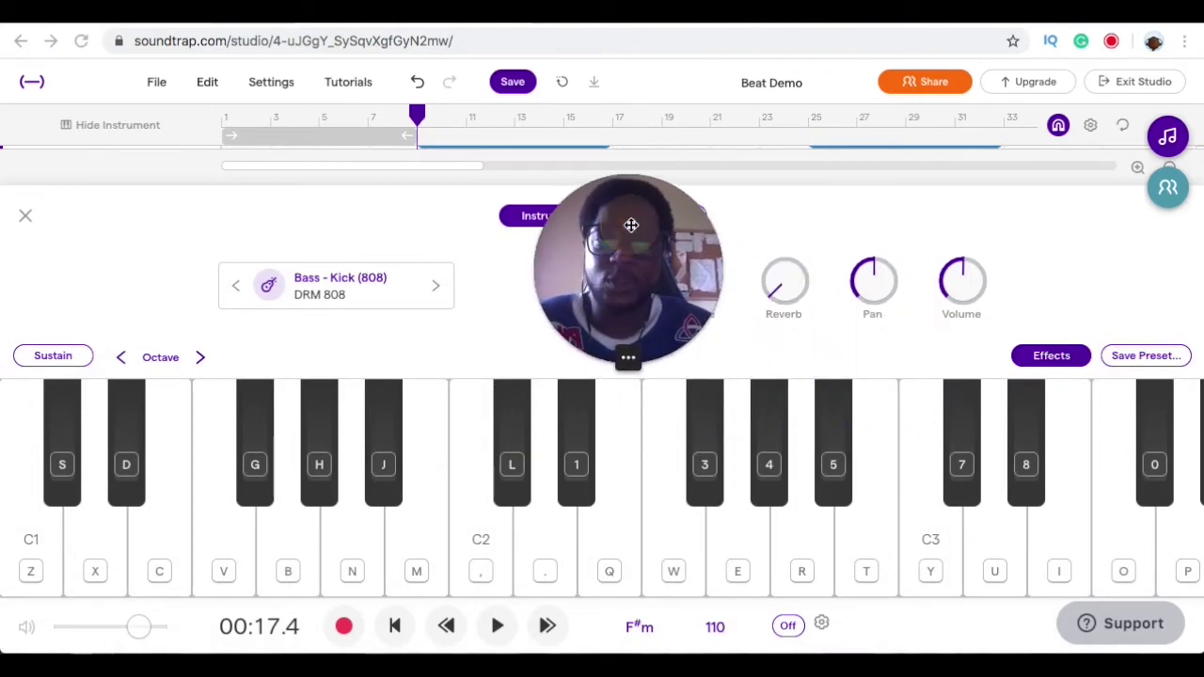
pyautogui.click(1052, 358)
pyautogui.moveTo(622, 218); pyautogui.dragTo(995, 211)
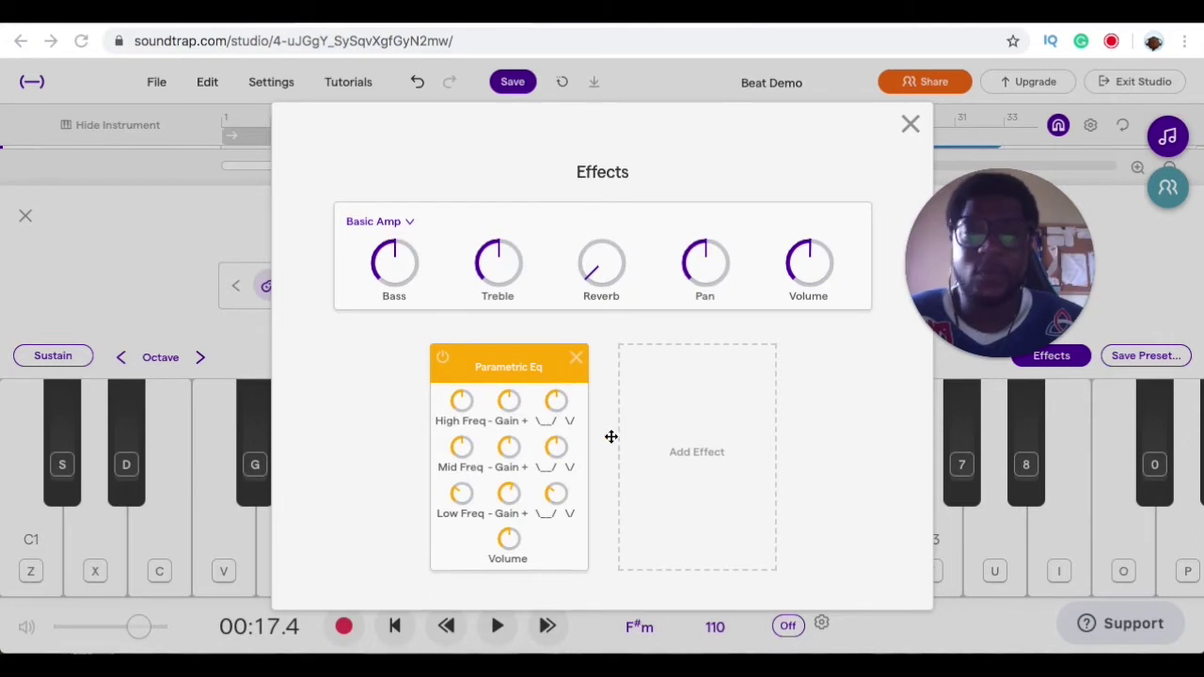
pyautogui.click(706, 469)
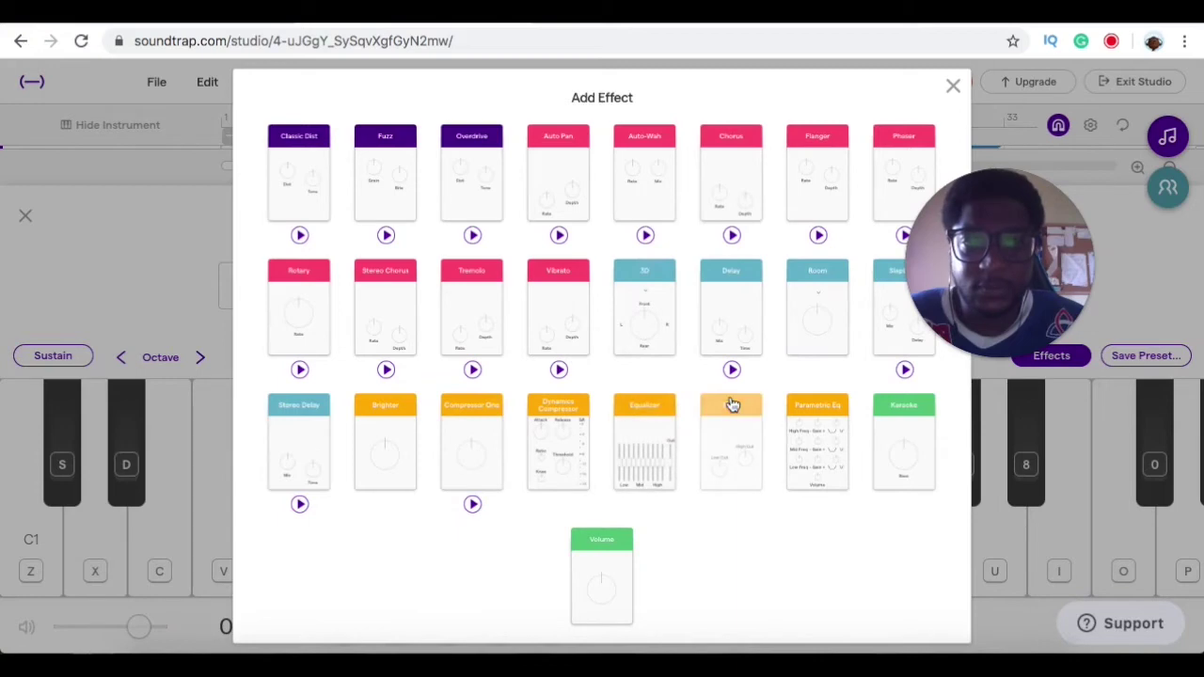
pyautogui.click(733, 468)
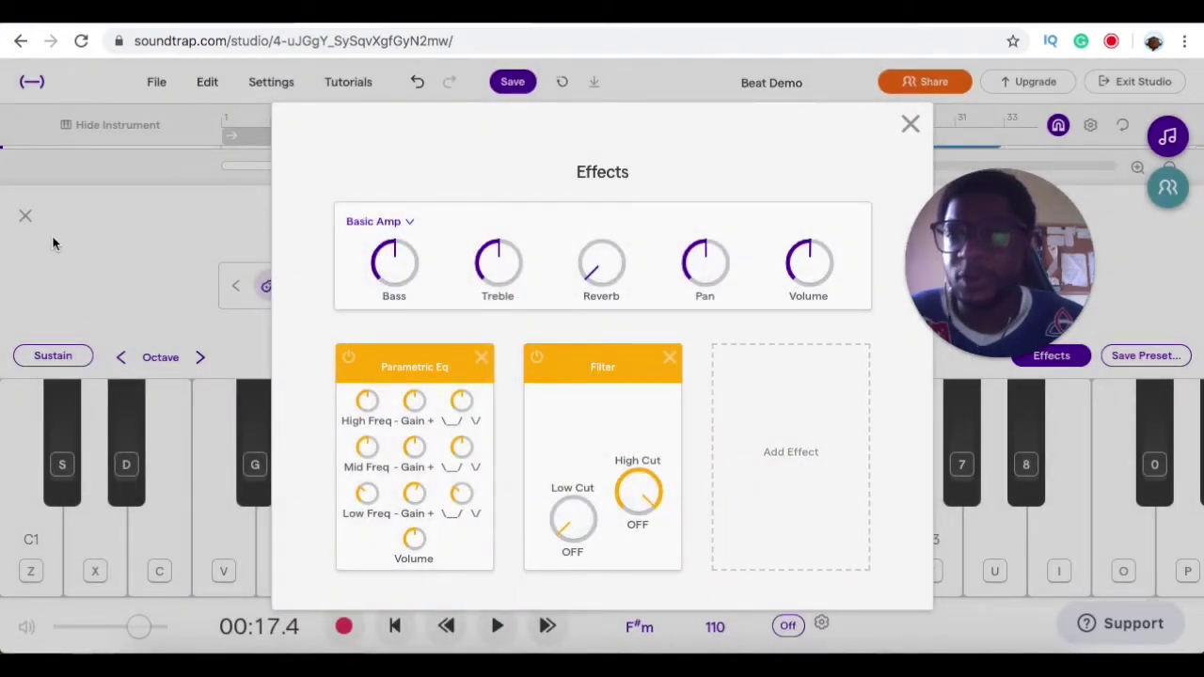
pyautogui.click(25, 219)
pyautogui.click(23, 219)
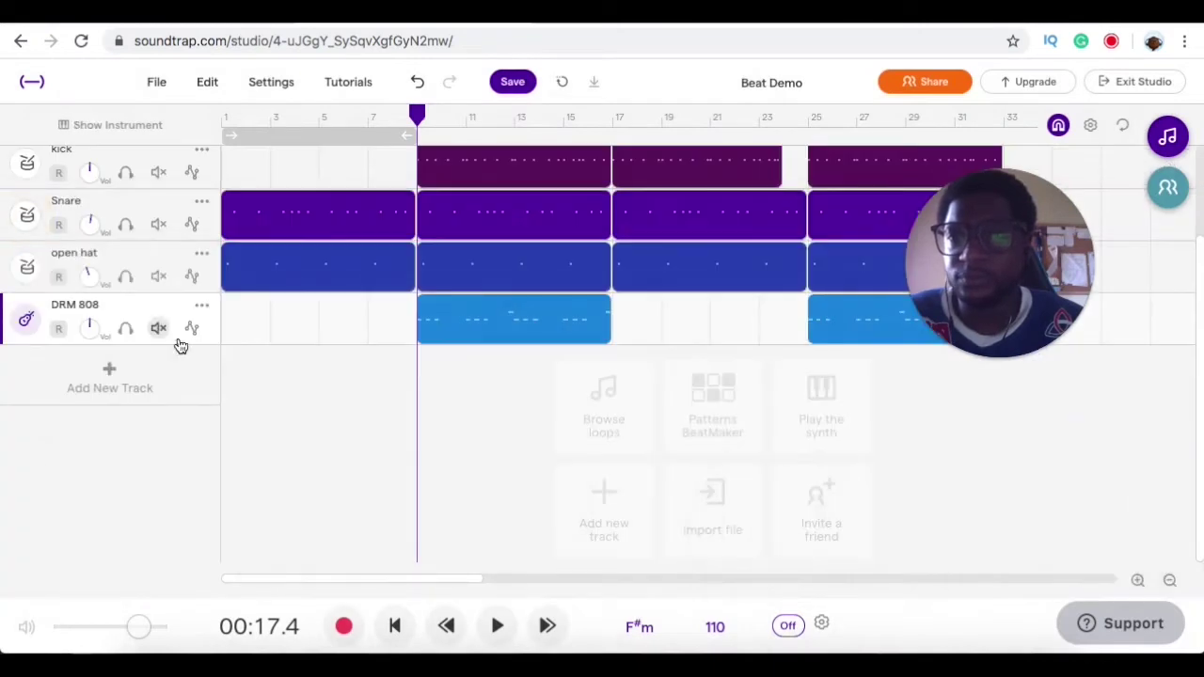
# Solo the DRM 808 track and open its effects settings.
pyautogui.click(126, 328)
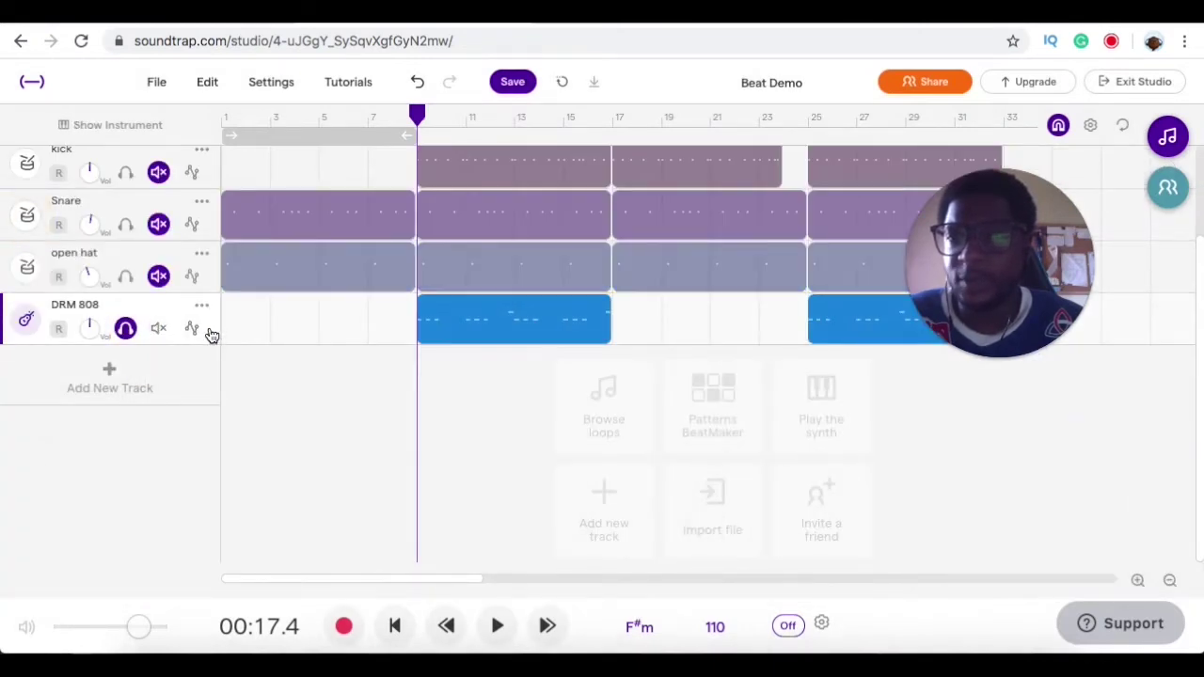
pyautogui.click(25, 328)
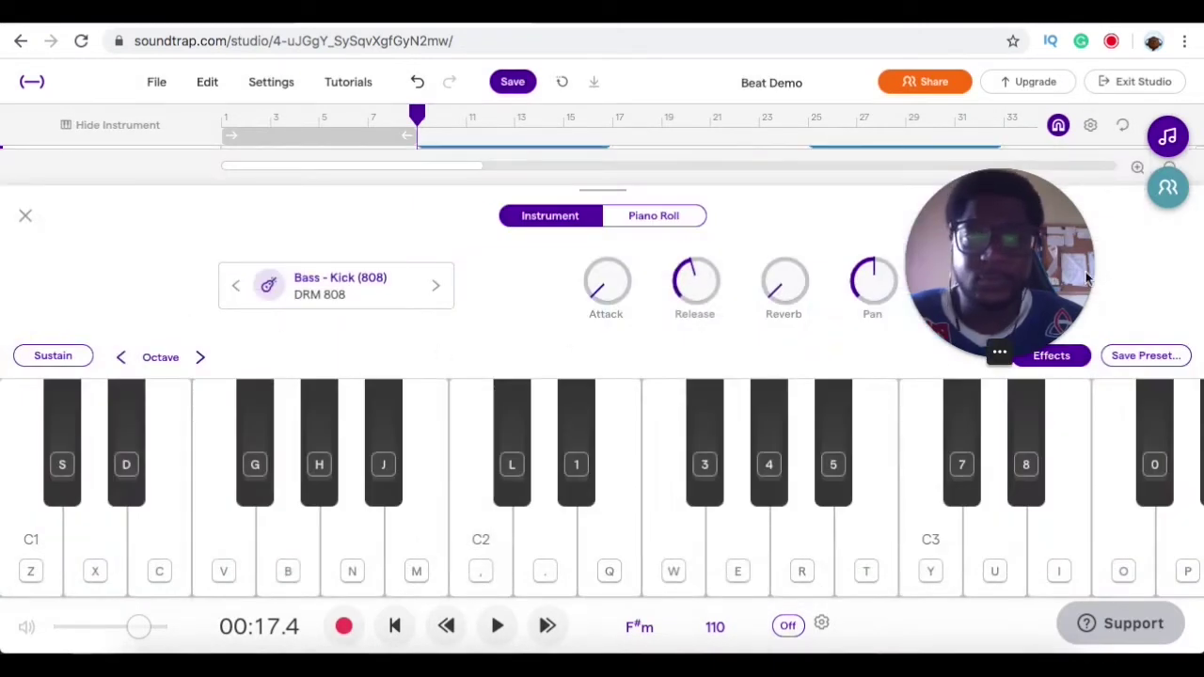
pyautogui.moveTo(1058, 270); pyautogui.dragTo(825, 185)
pyautogui.click(1052, 357)
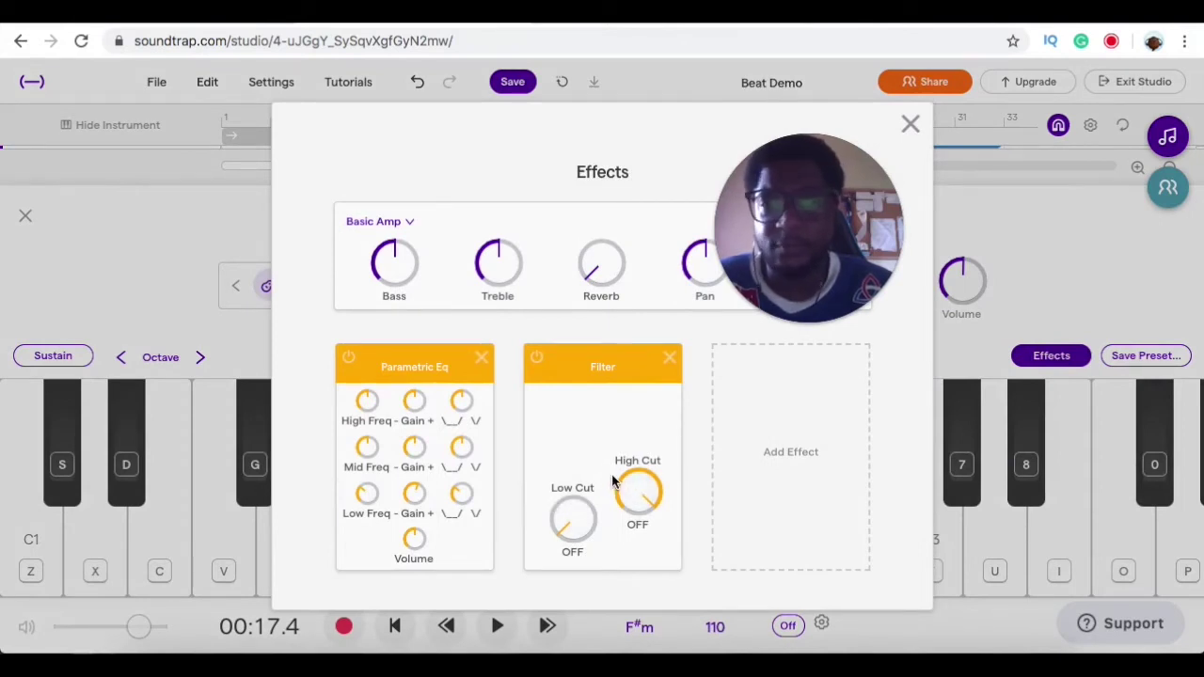
# Play the soloed DRM 808 bass and lower its Filter's High Cut to 548 Hz.
pyautogui.press('space')
pyautogui.moveTo(616, 479); pyautogui.dragTo(640, 648)
pyautogui.press('XF86AudioLowerVolume')
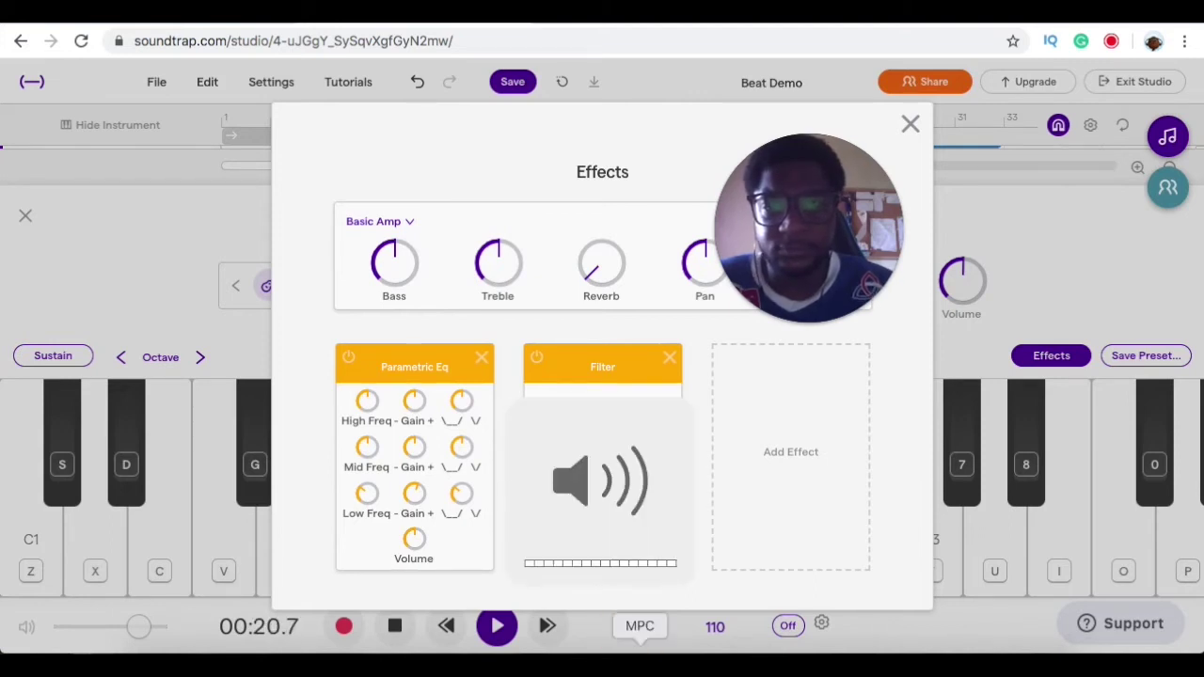
pyautogui.moveTo(637, 489); pyautogui.dragTo(669, 644)
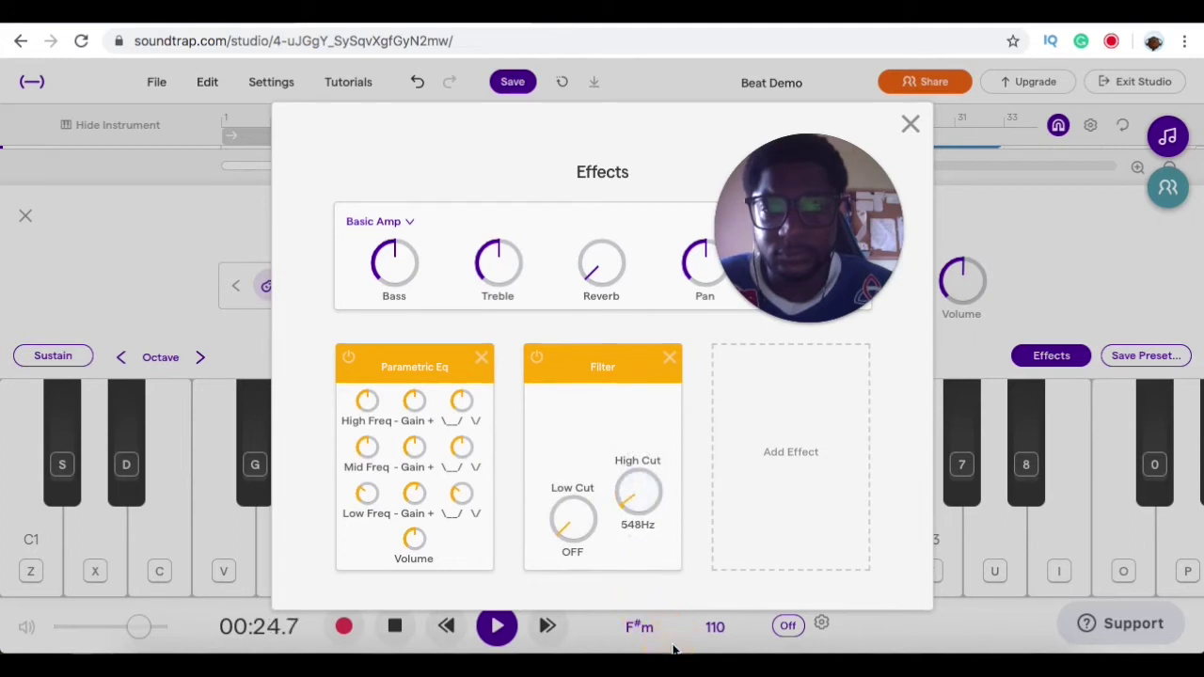
# Try raising the DRM 808 Filter's Low Cut, turn it back off, and raise the High Cut to 5920 Hz.
pyautogui.moveTo(571, 521); pyautogui.dragTo(486, 235)
pyautogui.moveTo(578, 519); pyautogui.dragTo(624, 599)
pyautogui.moveTo(572, 523); pyautogui.dragTo(579, 602)
pyautogui.moveTo(637, 502); pyautogui.dragTo(591, 340)
pyautogui.moveTo(640, 508); pyautogui.dragTo(579, 385)
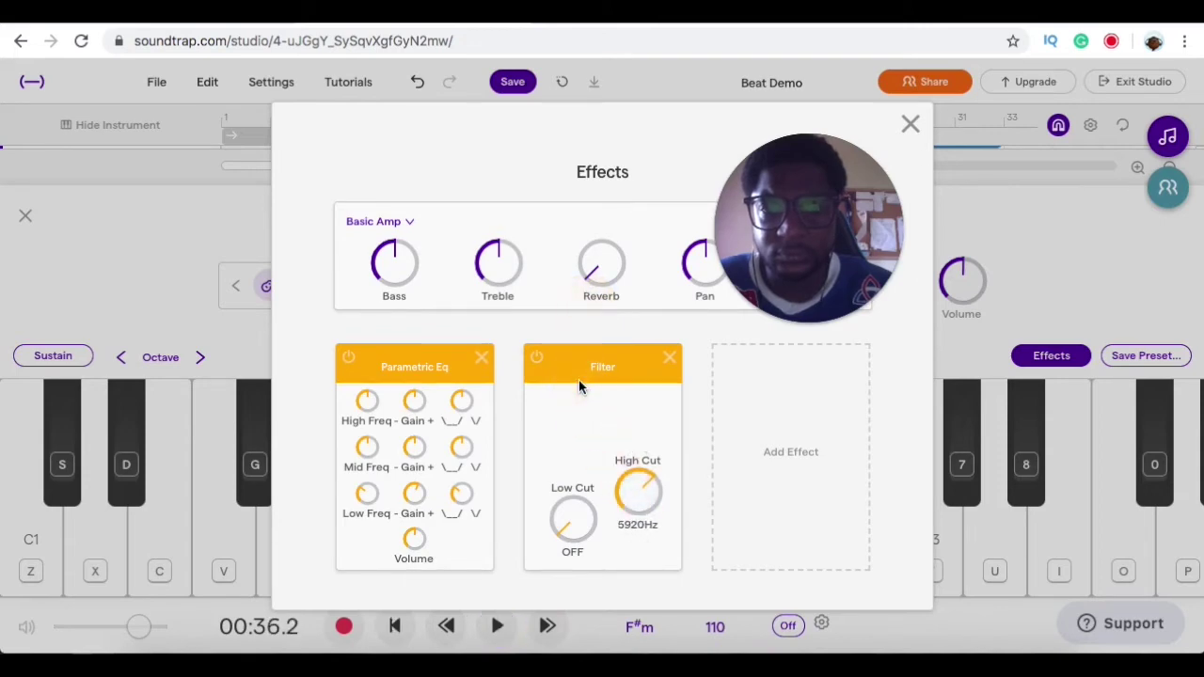
# Close the DRM 808 effects and instrument settings, and loop playback over bars 9 to 17.
pyautogui.click(25, 216)
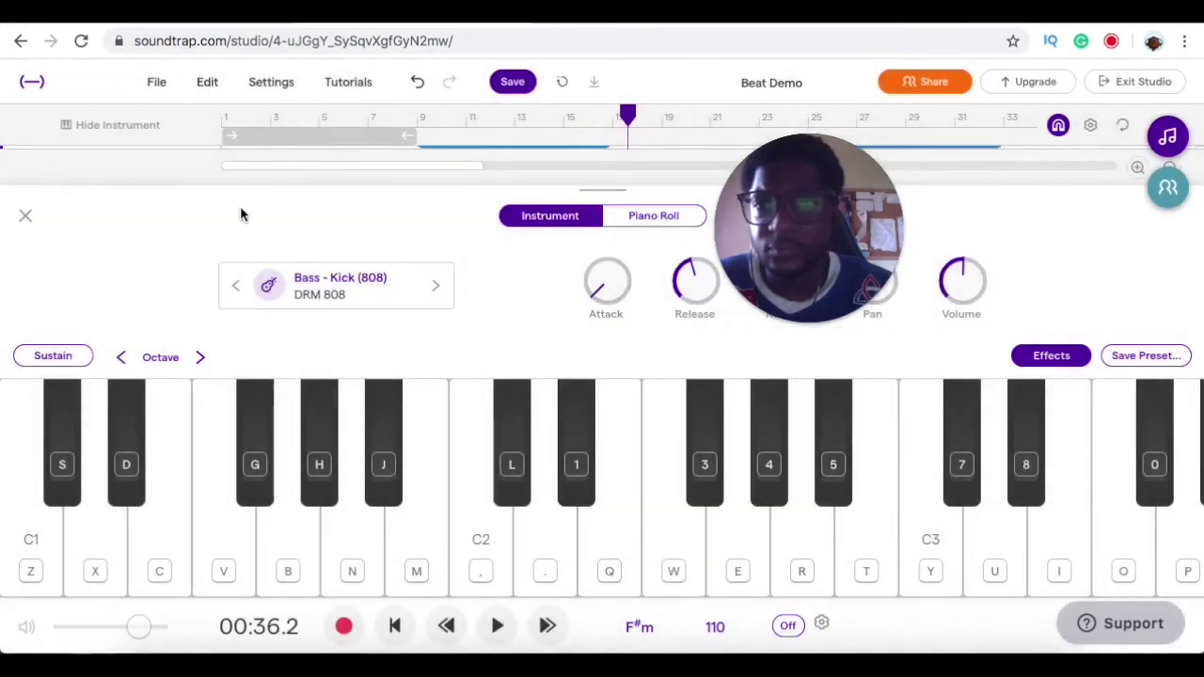
pyautogui.click(27, 217)
pyautogui.moveTo(376, 138); pyautogui.dragTo(559, 137)
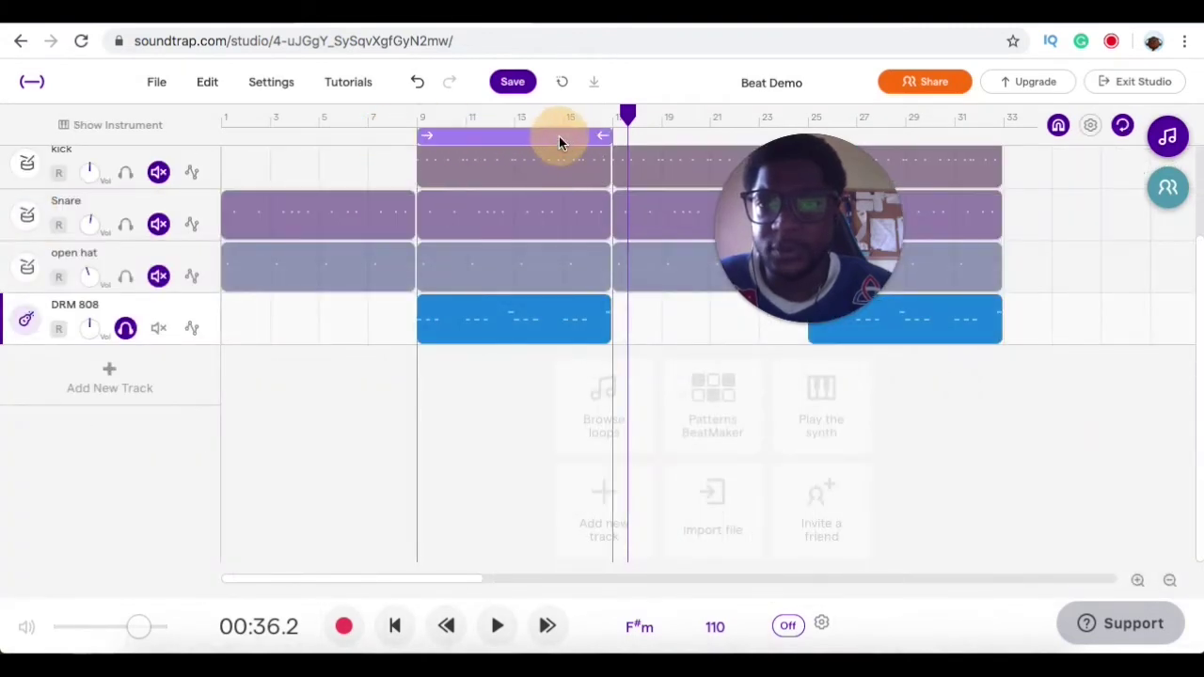
pyautogui.press('space')
# Reopen the DRM 808 effects and lower the Filter's High Cut to 677 Hz while the loop plays.
pyautogui.click(26, 319)
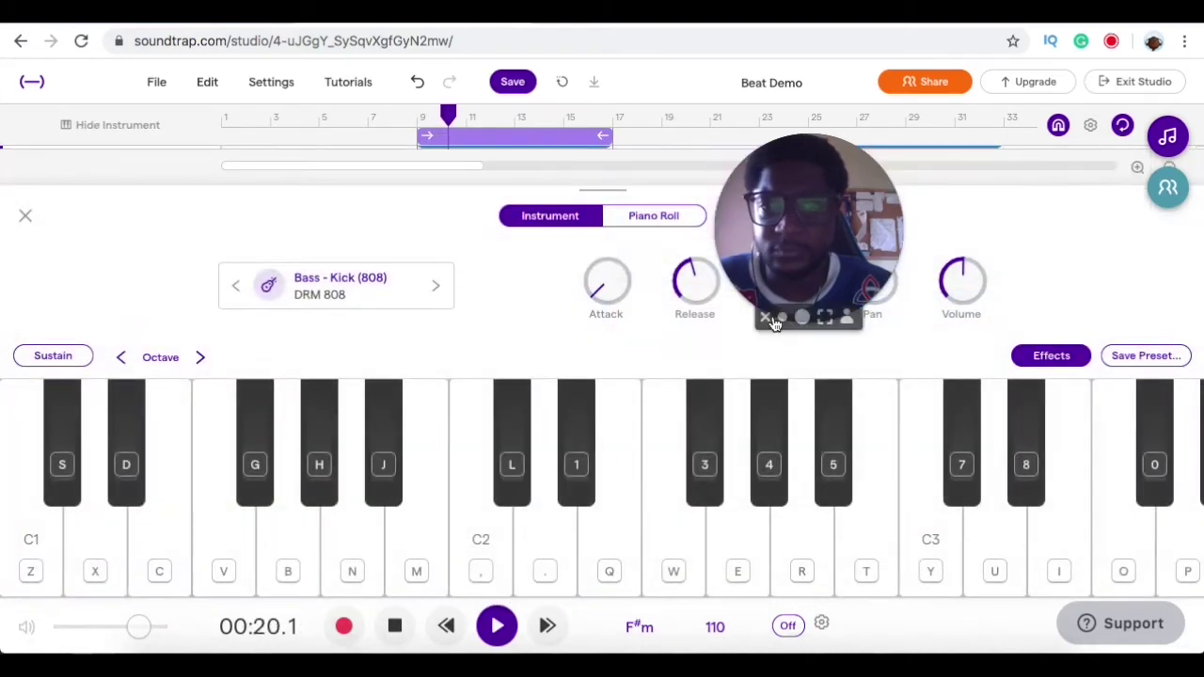
pyautogui.click(1059, 356)
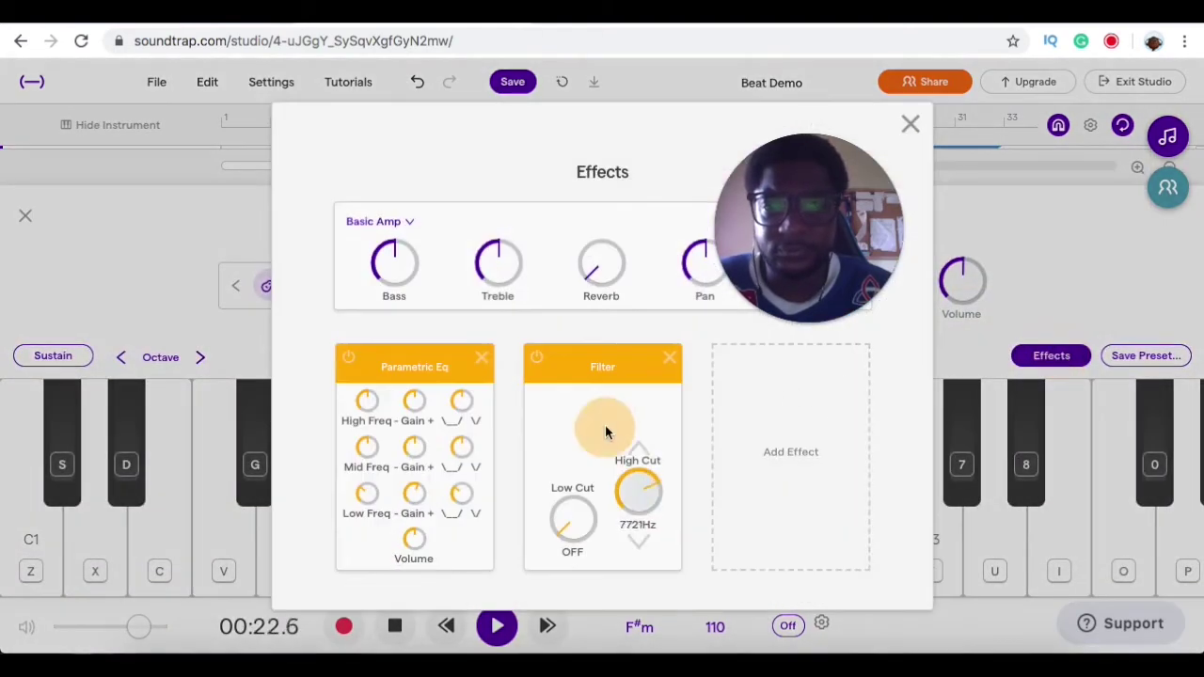
pyautogui.moveTo(638, 492); pyautogui.dragTo(640, 645)
pyautogui.moveTo(634, 485); pyautogui.dragTo(638, 582)
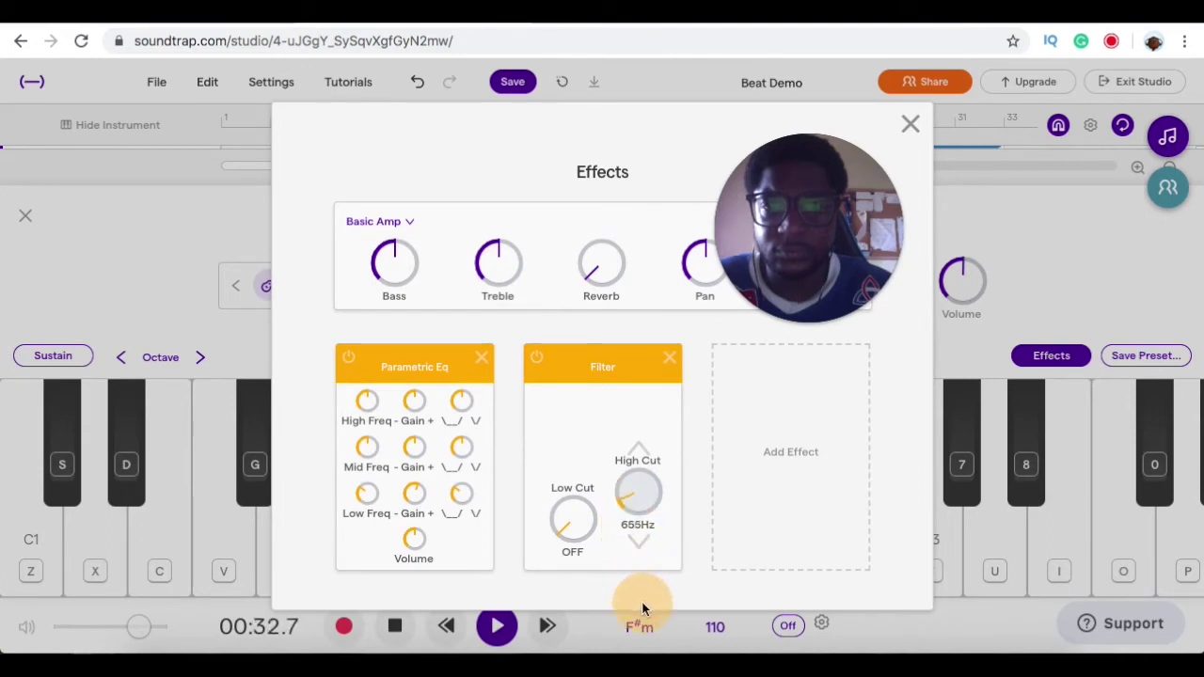
pyautogui.moveTo(644, 608); pyautogui.dragTo(643, 610)
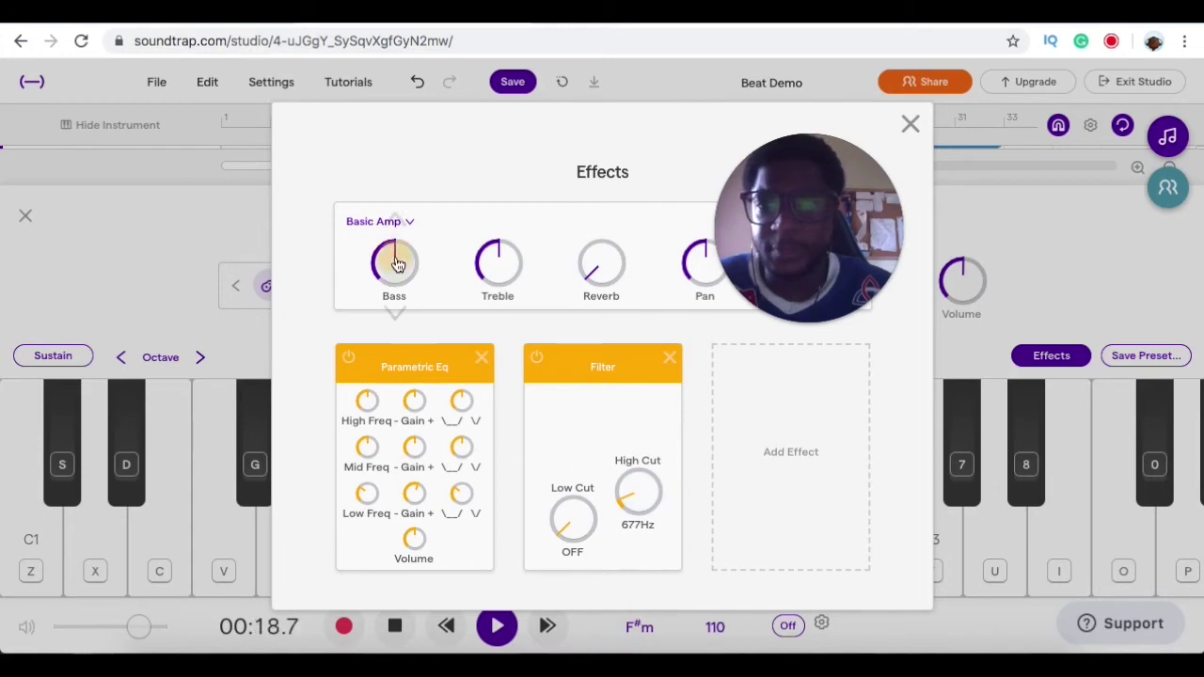
# Raise the DRM 808 amp's Bass to about two-thirds, close its settings, and unsolo the track.
pyautogui.moveTo(398, 263); pyautogui.dragTo(348, 185)
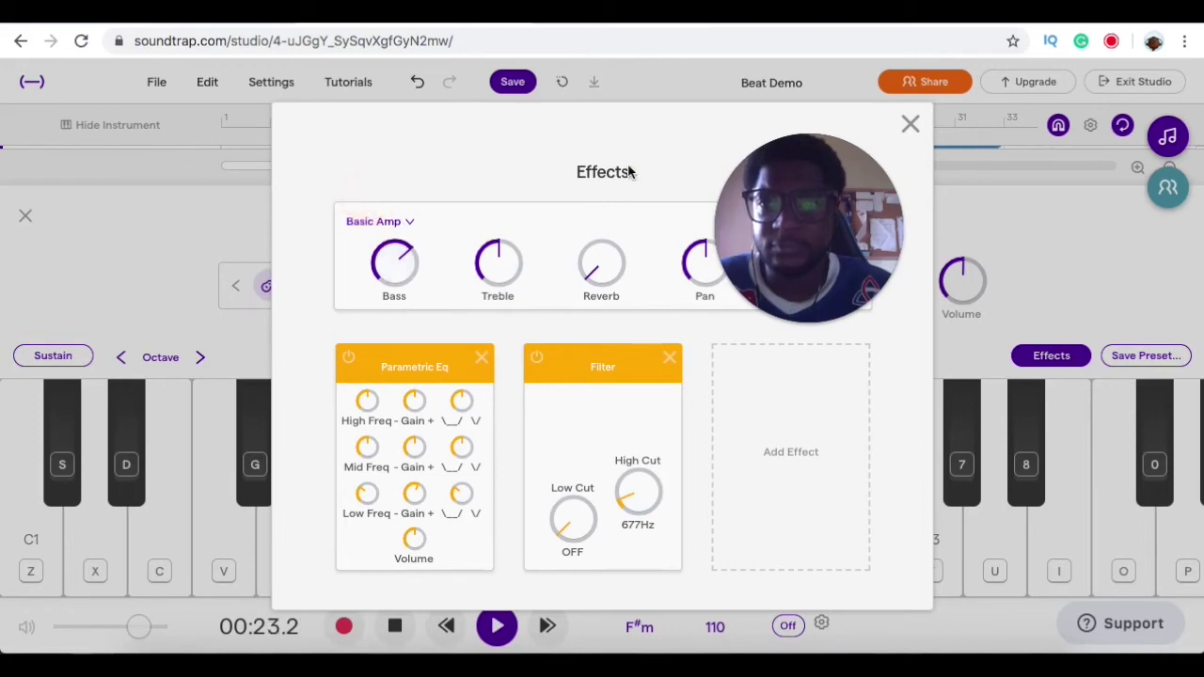
pyautogui.click(911, 124)
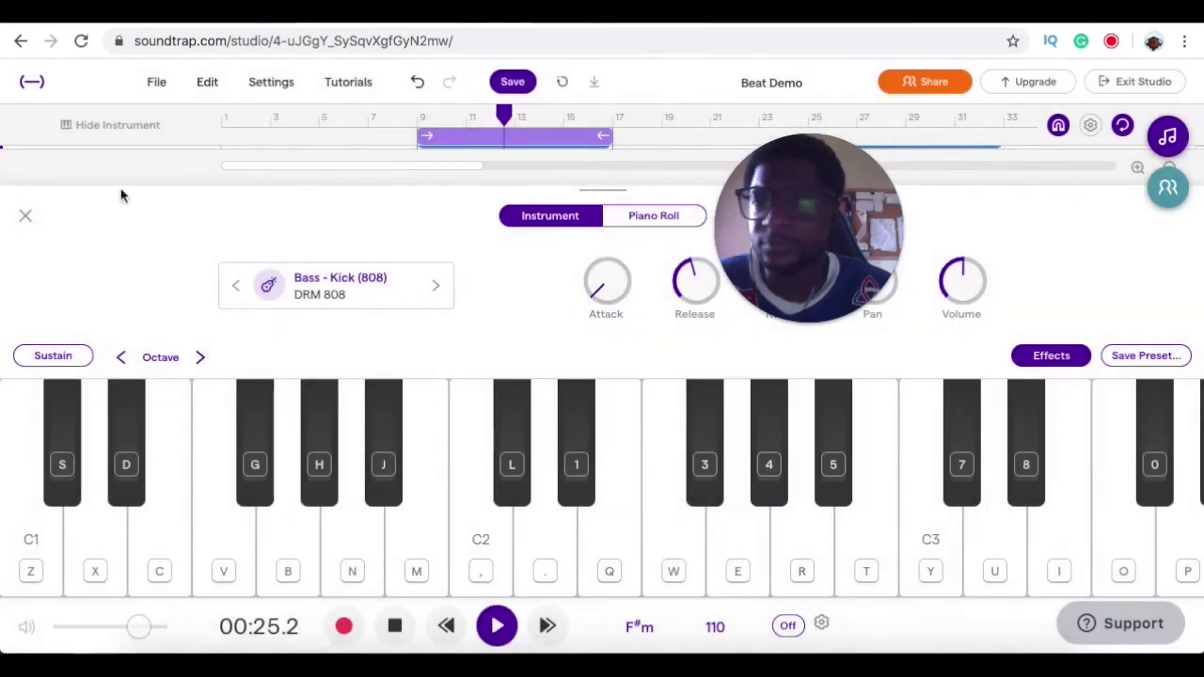
pyautogui.click(26, 217)
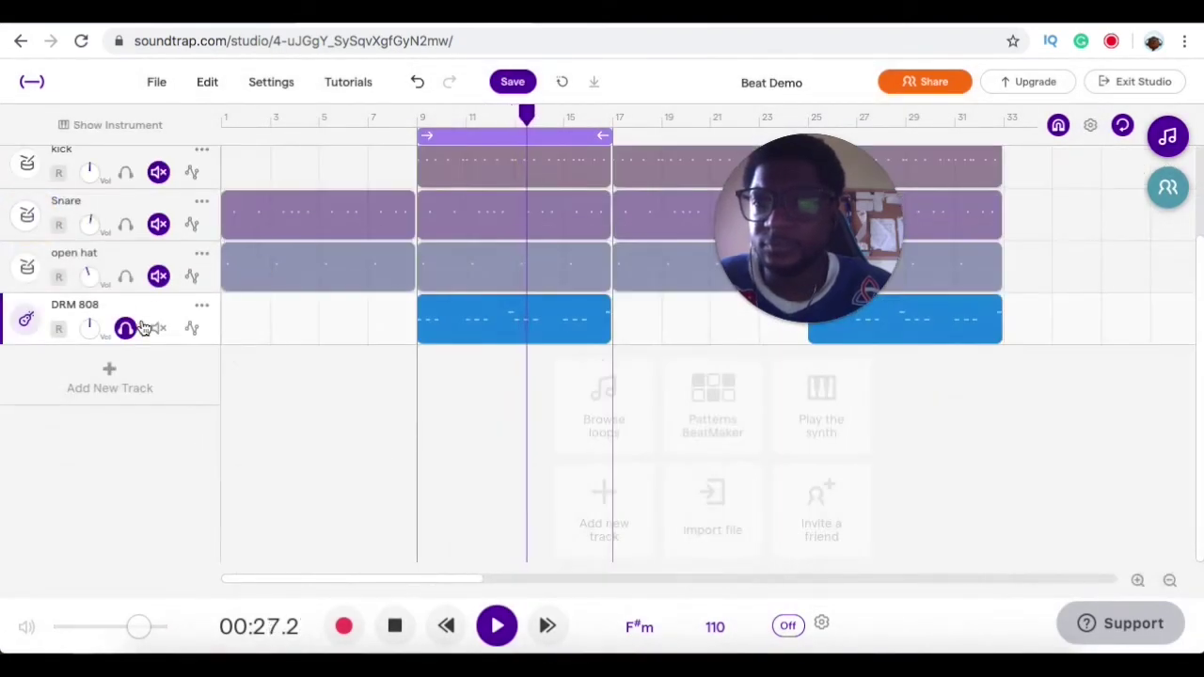
pyautogui.click(124, 329)
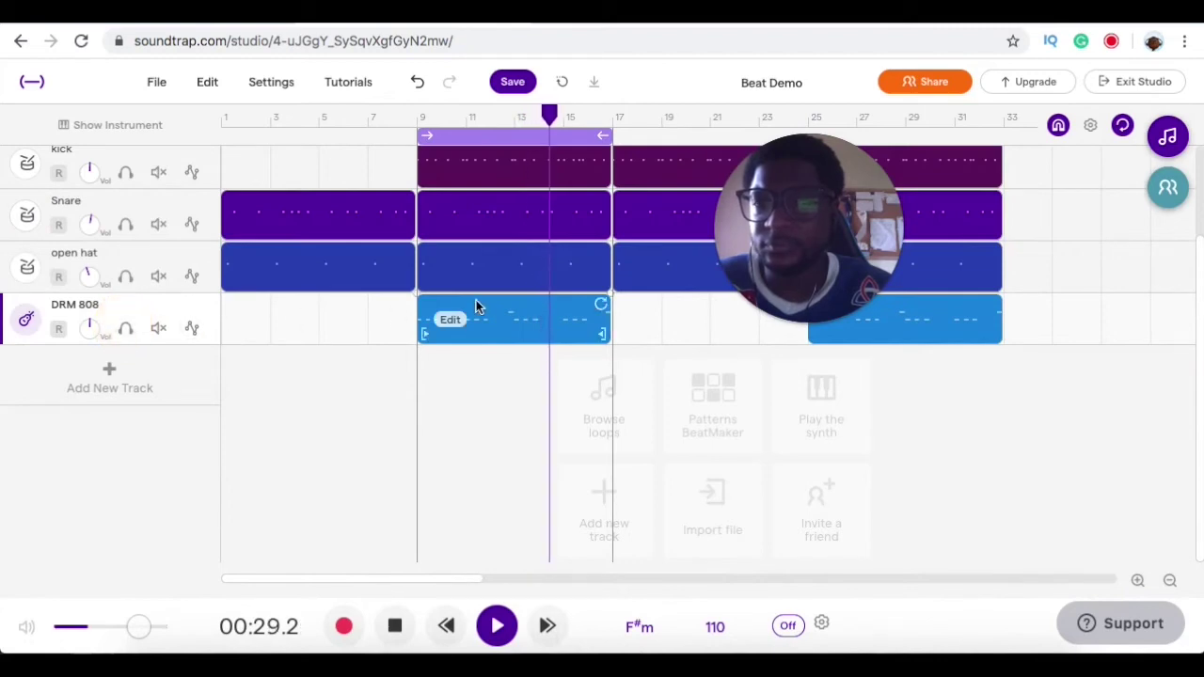
# Add a Volume effect to the kick track and close its effects and instrument settings.
pyautogui.scroll(2, 418, 270)
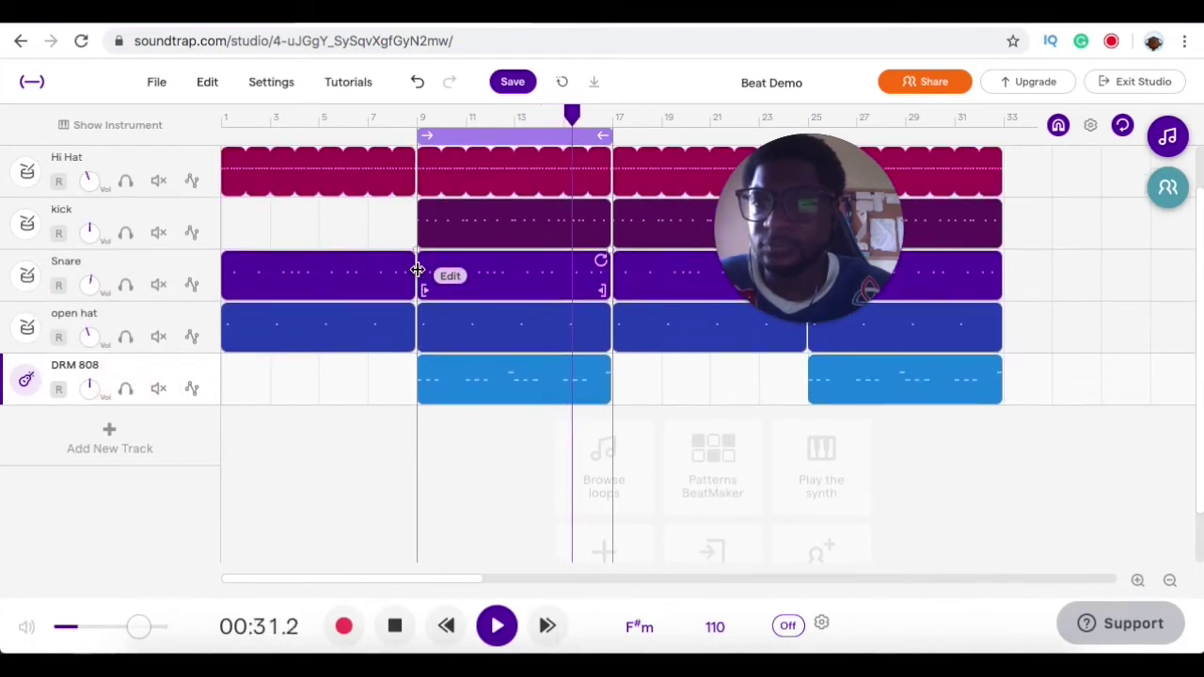
pyautogui.scroll(1, 404, 272)
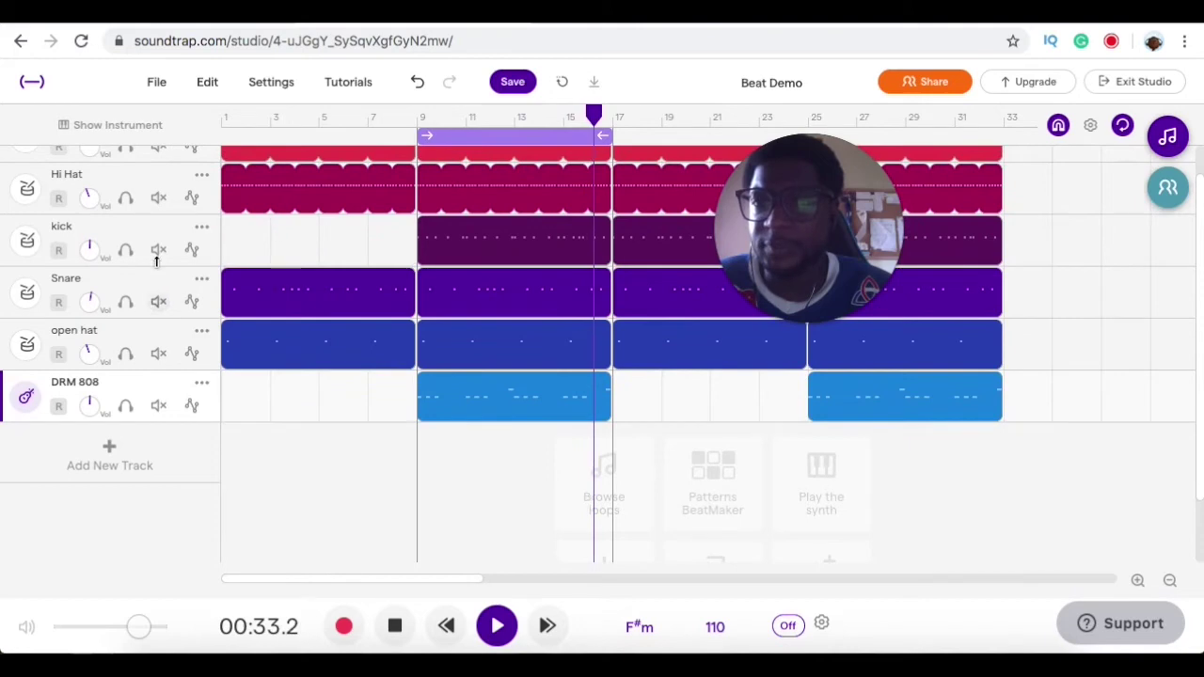
pyautogui.click(27, 242)
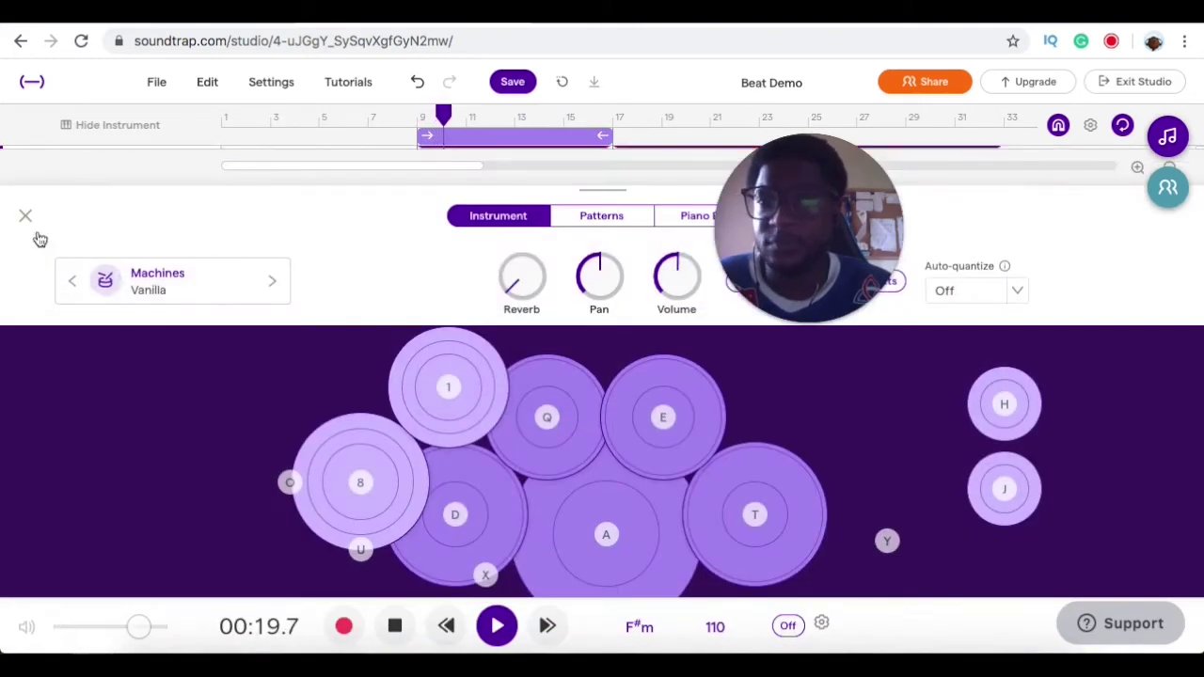
pyautogui.moveTo(834, 178); pyautogui.dragTo(532, 158)
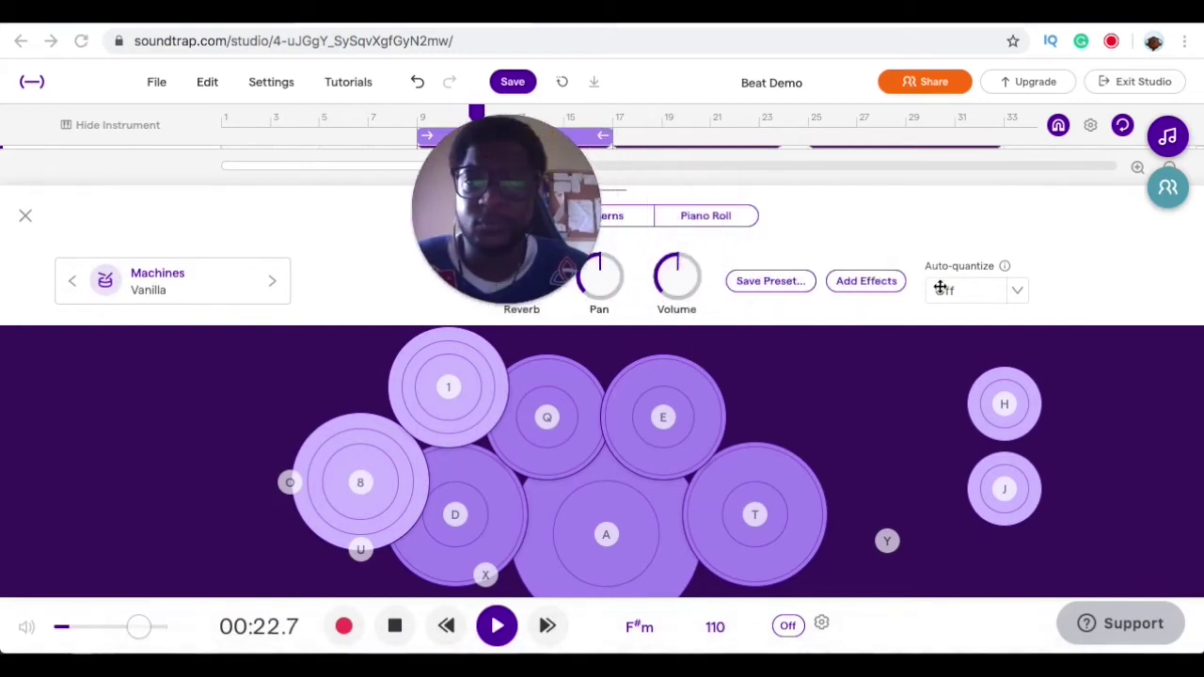
pyautogui.click(866, 281)
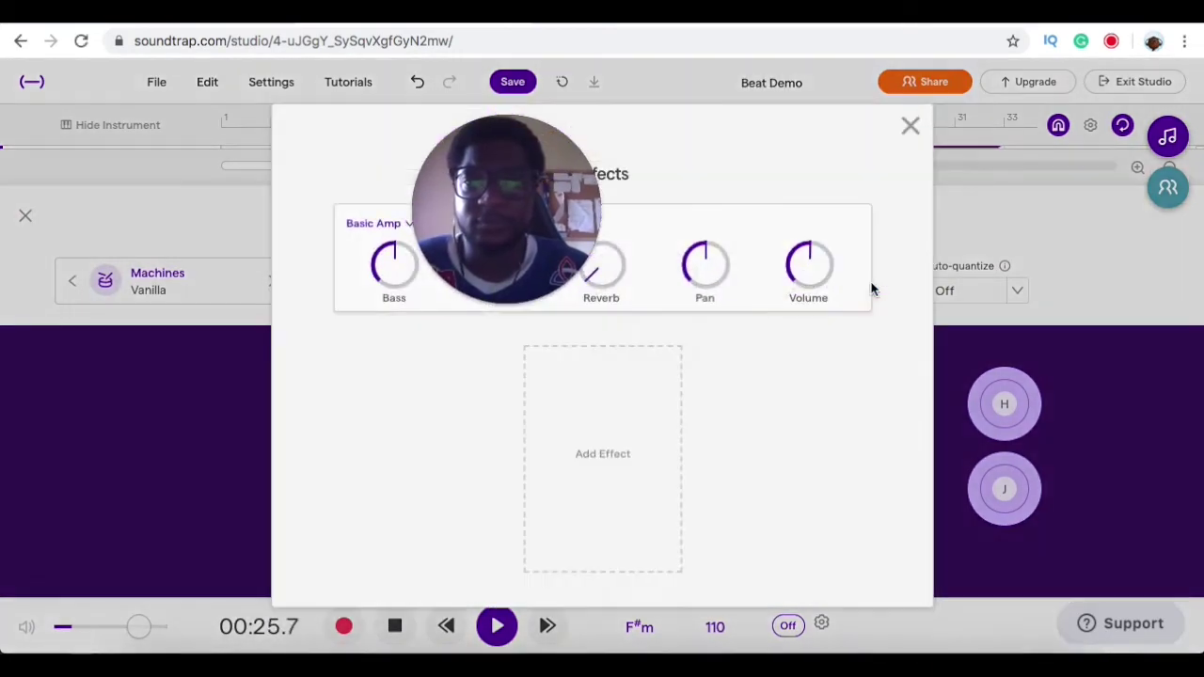
pyautogui.click(565, 423)
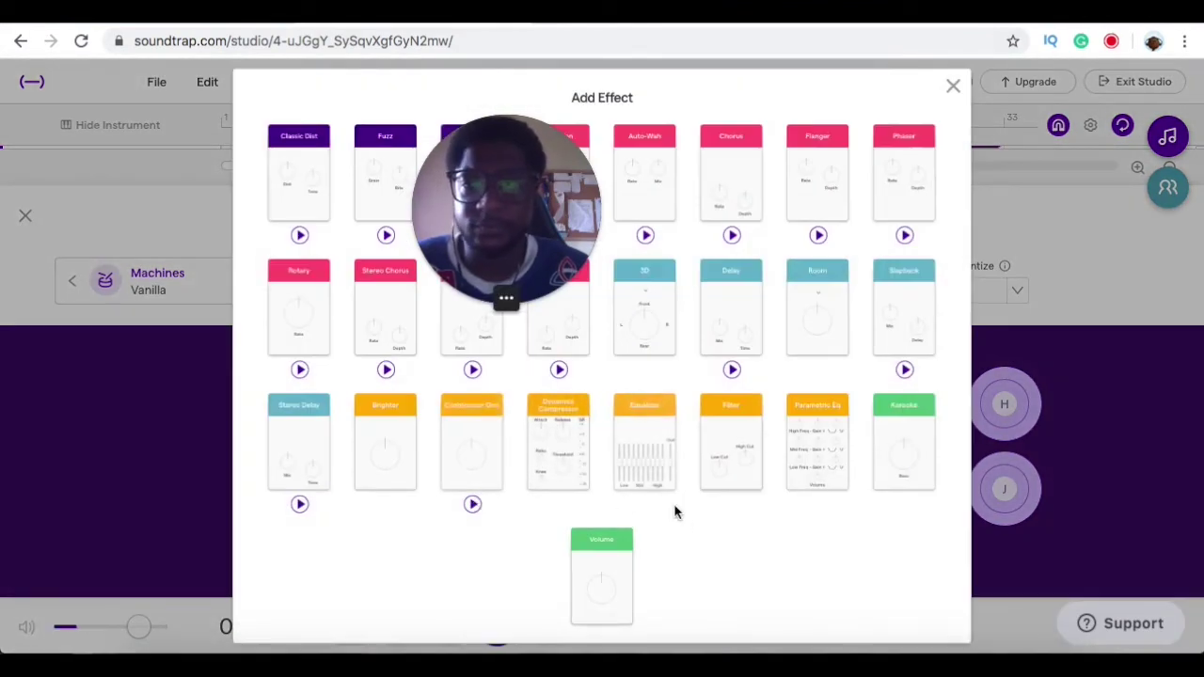
pyautogui.click(612, 596)
pyautogui.click(25, 217)
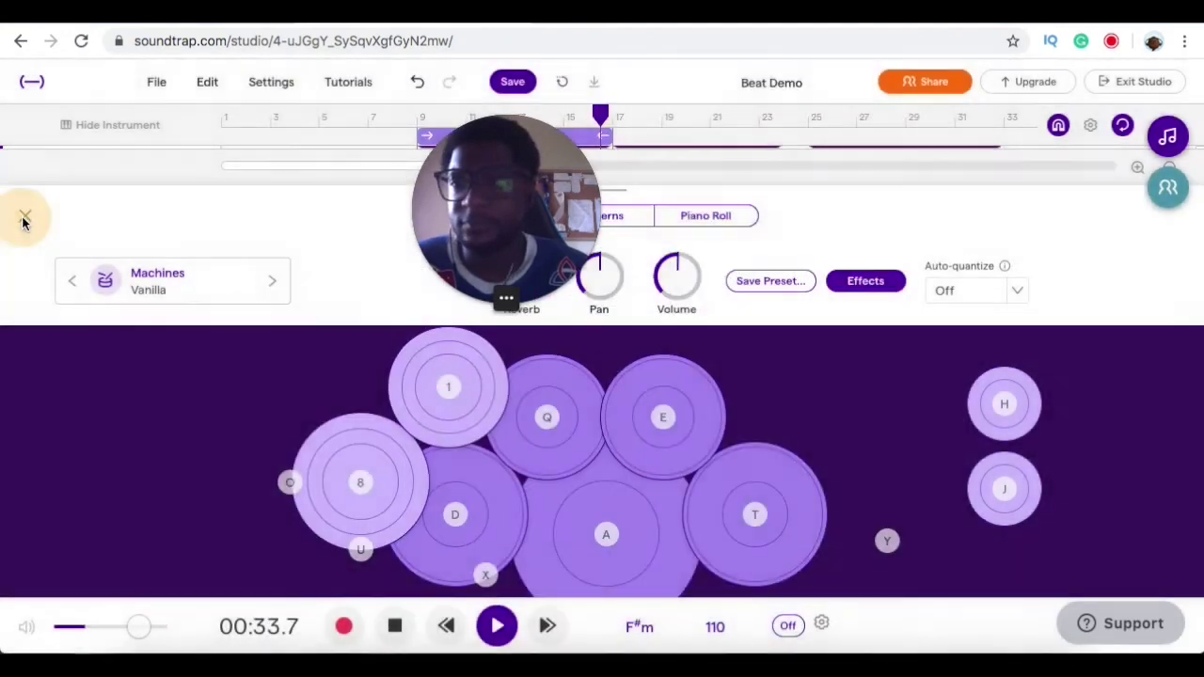
pyautogui.click(24, 216)
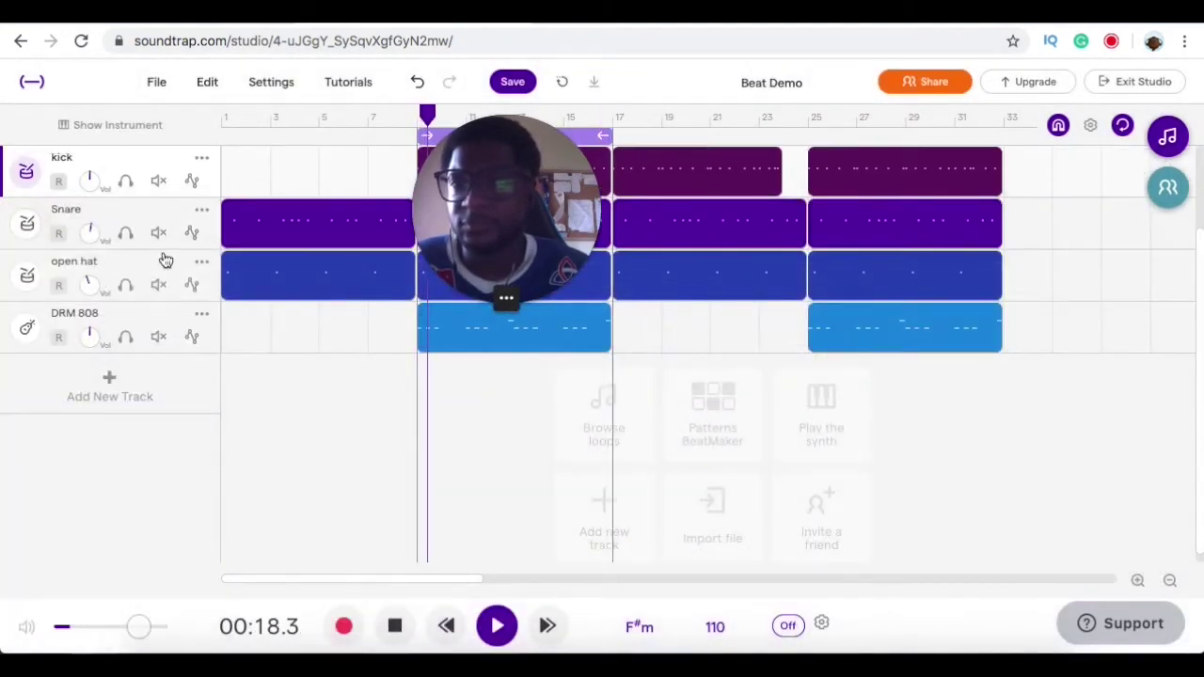
# Raise the kick's Volume effect to about two-thirds and add an Equalizer effect to the same track.
pyautogui.click(32, 174)
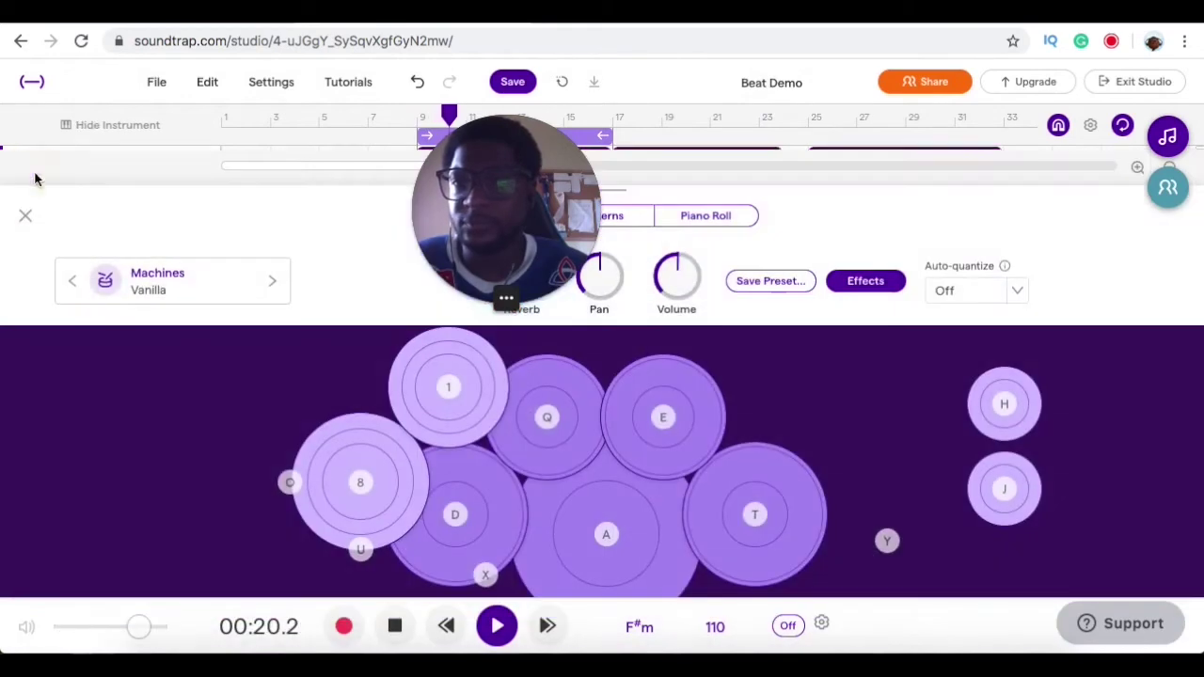
pyautogui.click(865, 280)
pyautogui.moveTo(456, 479); pyautogui.dragTo(456, 410)
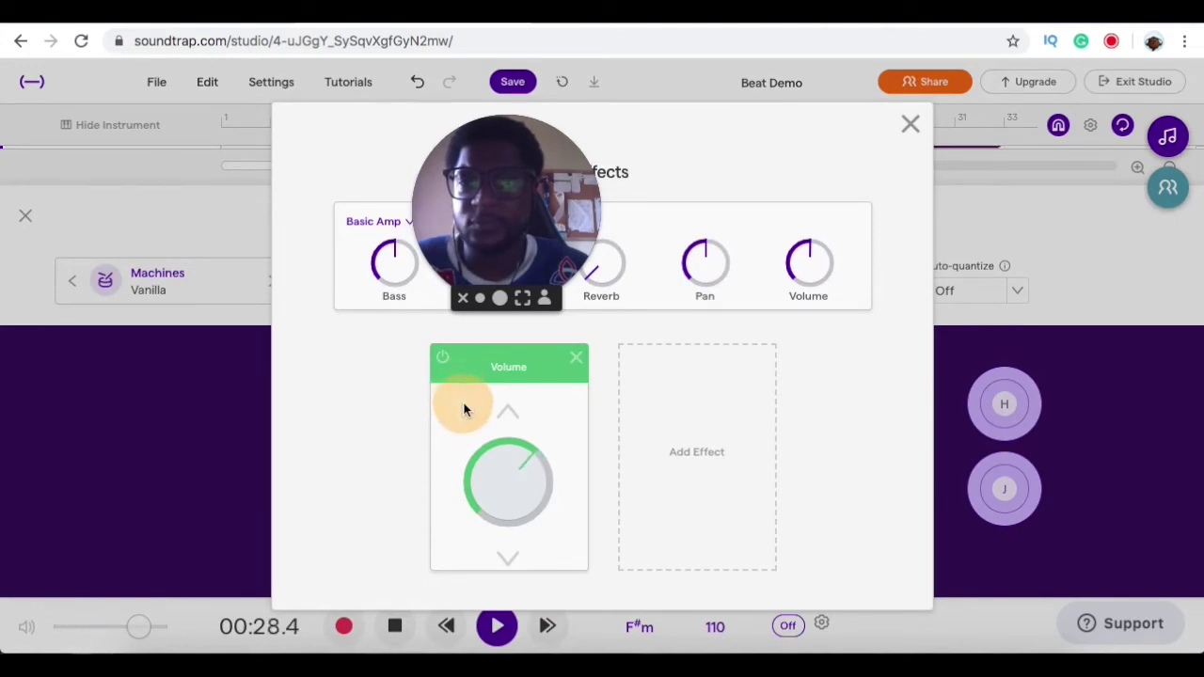
pyautogui.moveTo(463, 409); pyautogui.dragTo(466, 409)
pyautogui.click(709, 429)
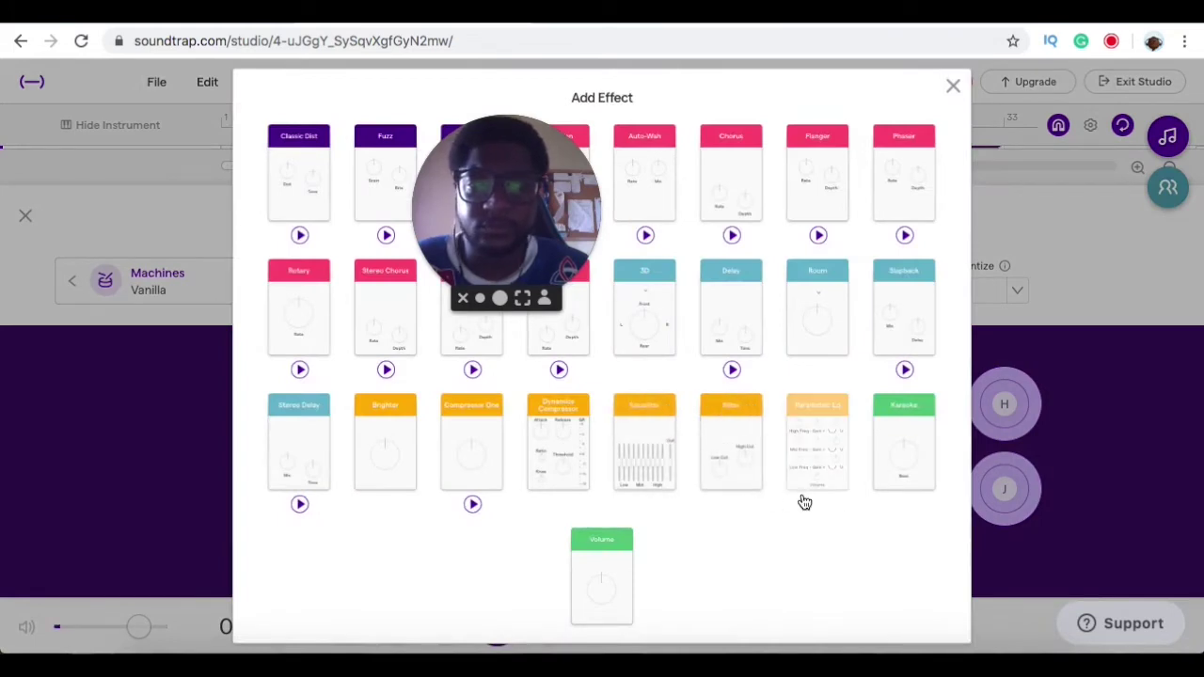
pyautogui.click(647, 461)
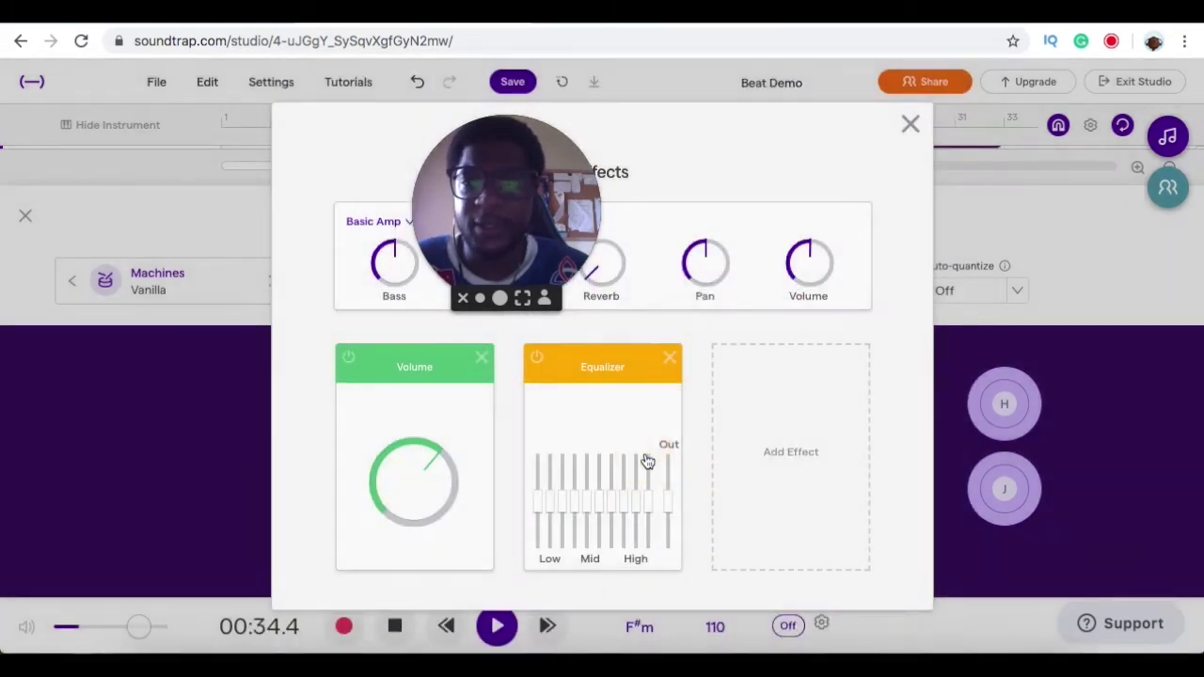
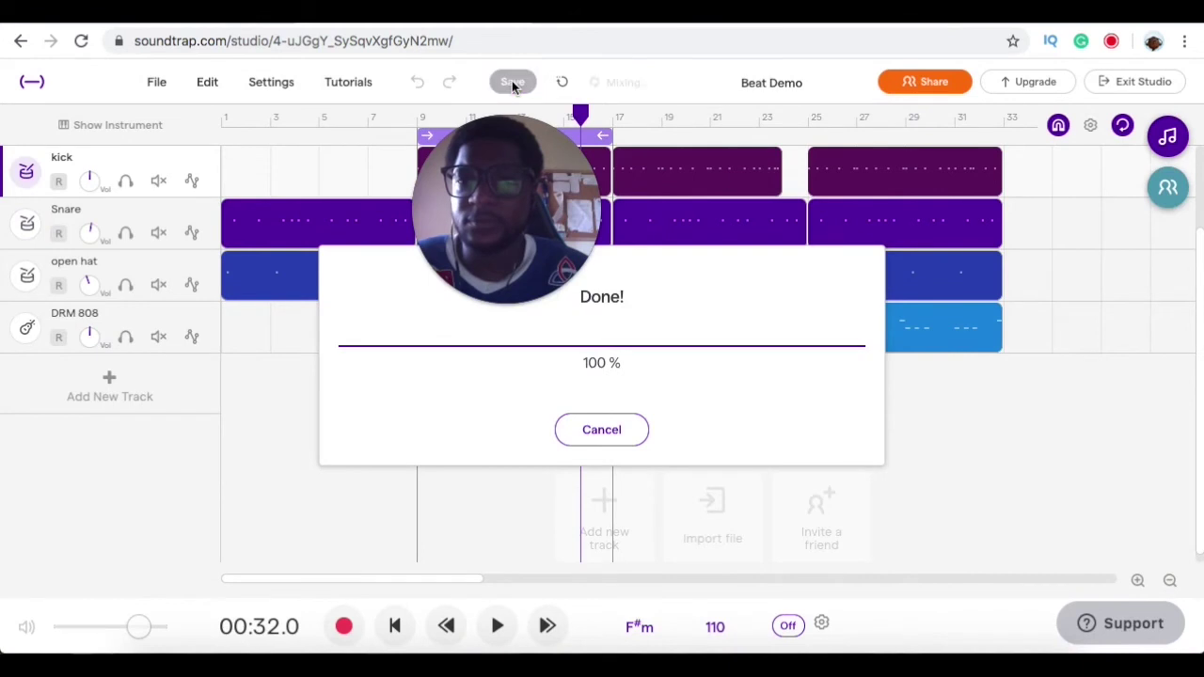
# Add a Filter effect to the Hi Hat track.
pyautogui.moveTo(516, 184); pyautogui.dragTo(1044, 361)
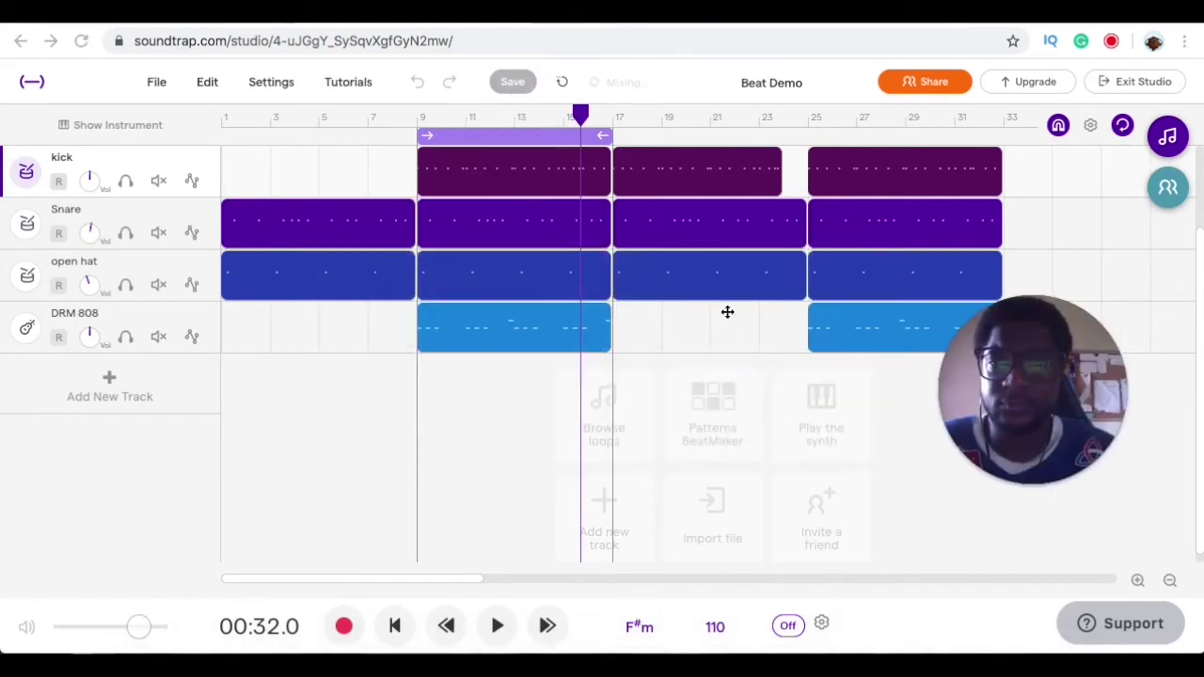
pyautogui.scroll(3, 534, 285)
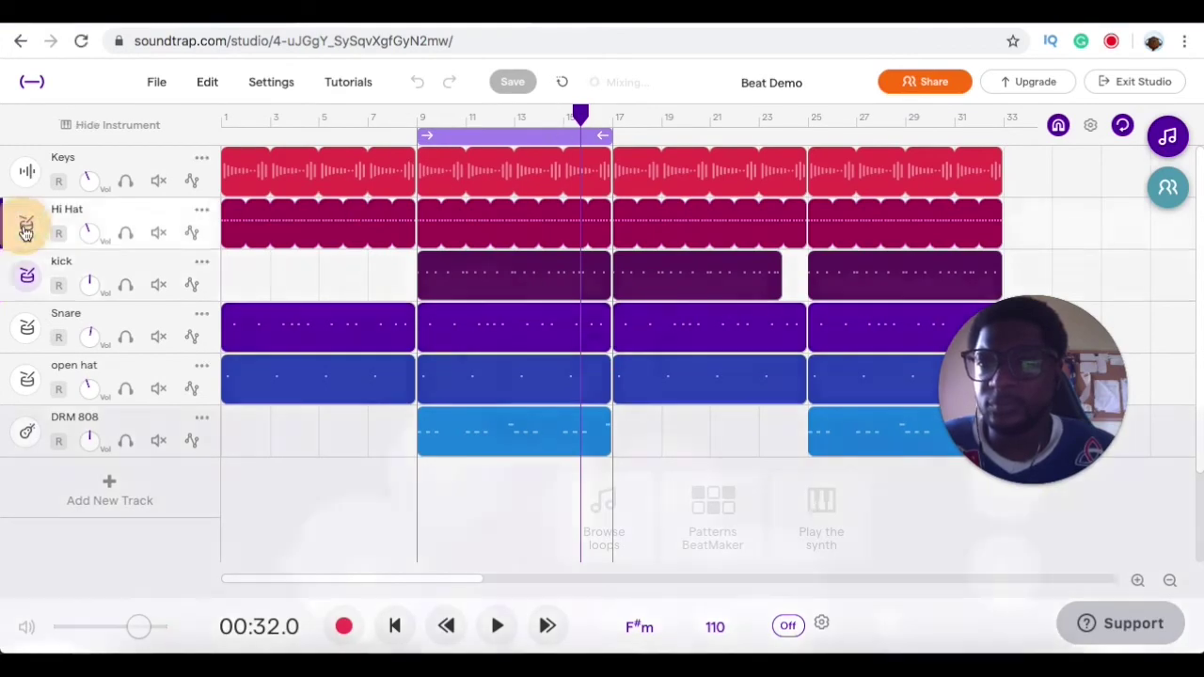
pyautogui.click(26, 226)
pyautogui.click(866, 282)
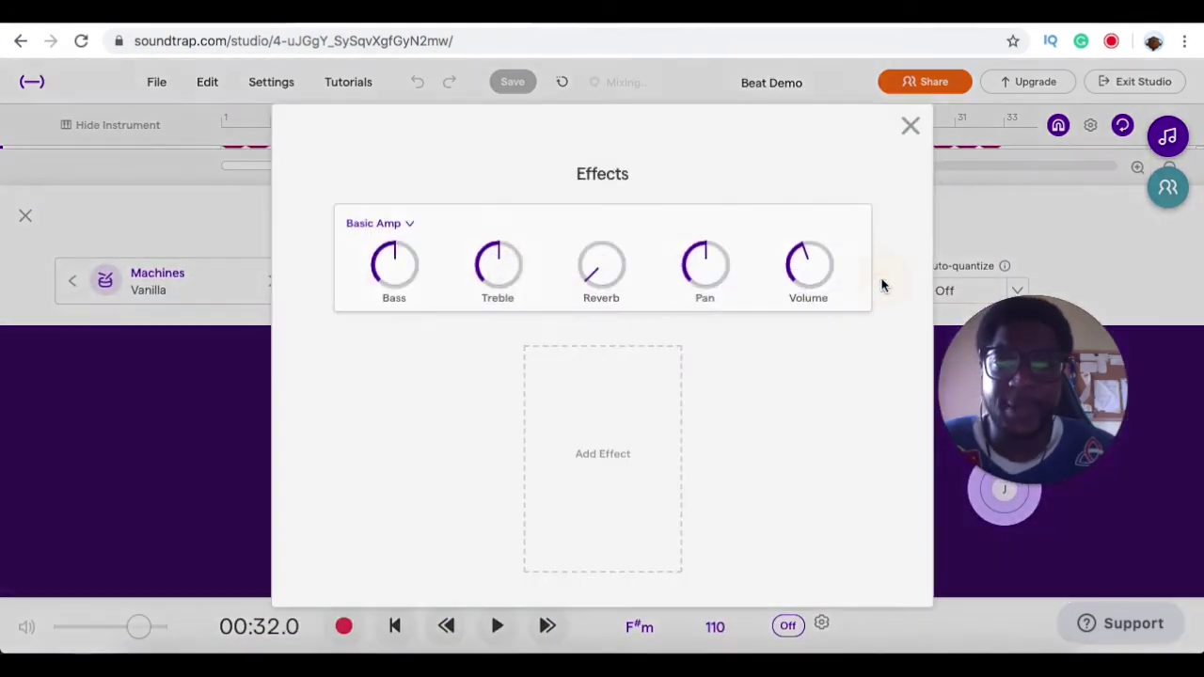
pyautogui.click(633, 441)
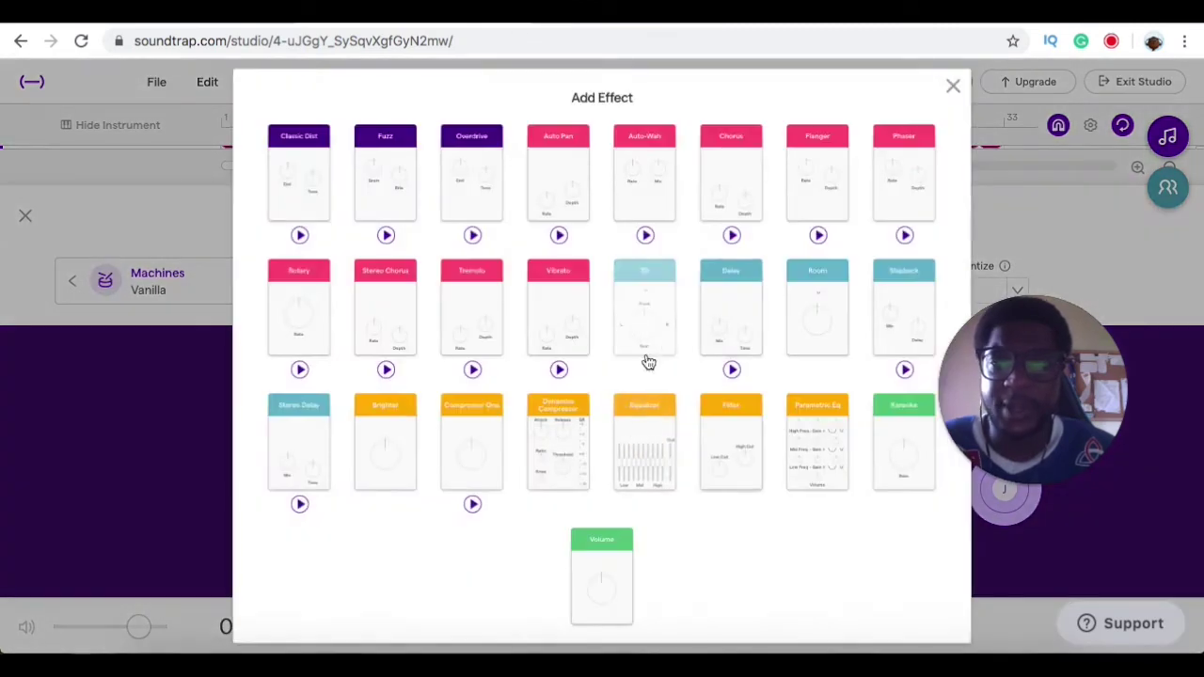
pyautogui.click(731, 450)
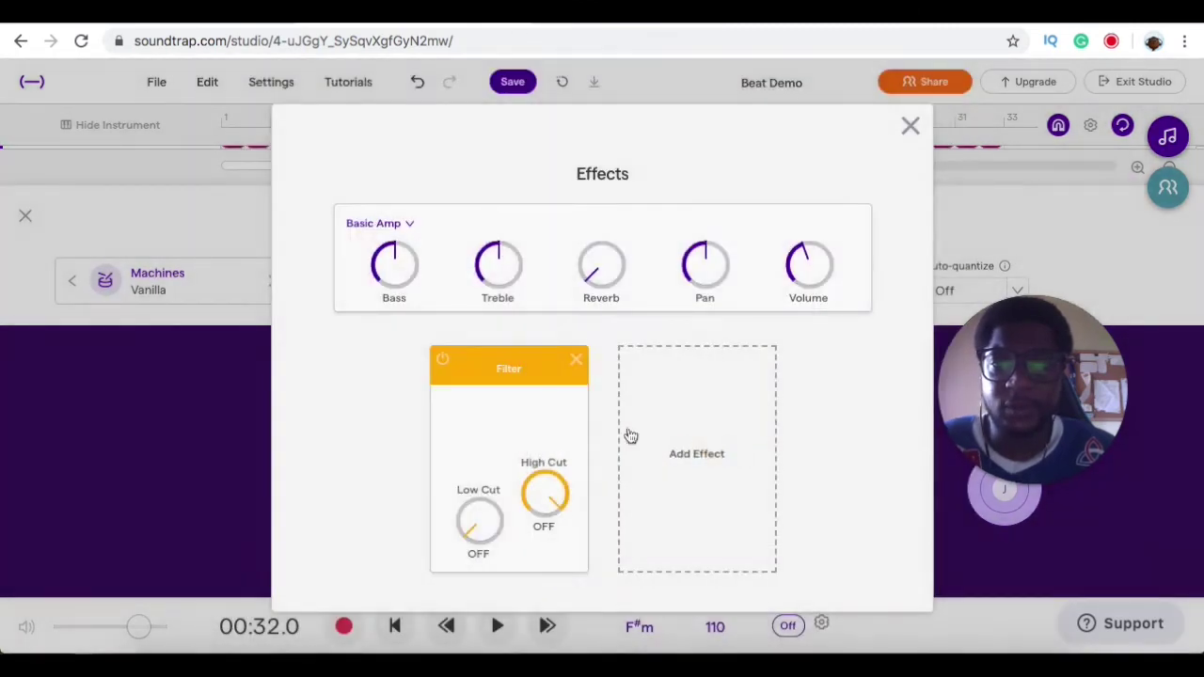
# Raise the Low Cut of the Hi Hat's Filter and close the track's effects and instrument settings.
pyautogui.moveTo(482, 532); pyautogui.dragTo(439, 444)
pyautogui.moveTo(419, 377); pyautogui.dragTo(446, 456)
pyautogui.moveTo(481, 528); pyautogui.dragTo(465, 448)
pyautogui.click(910, 126)
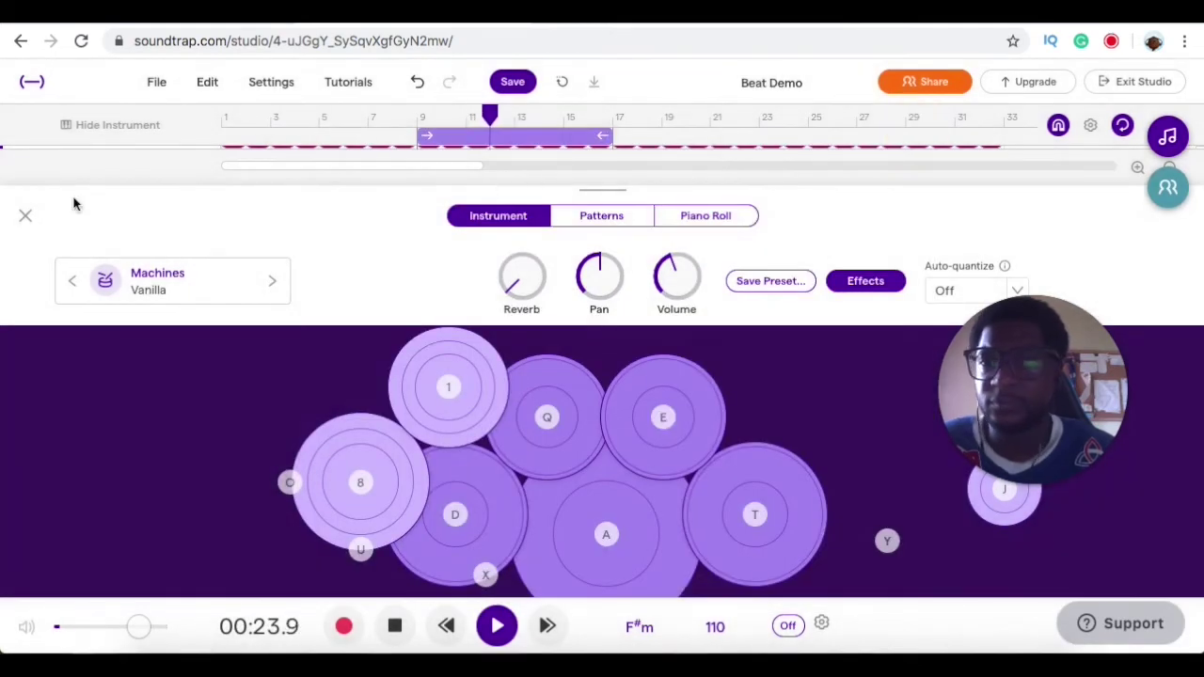
pyautogui.click(26, 217)
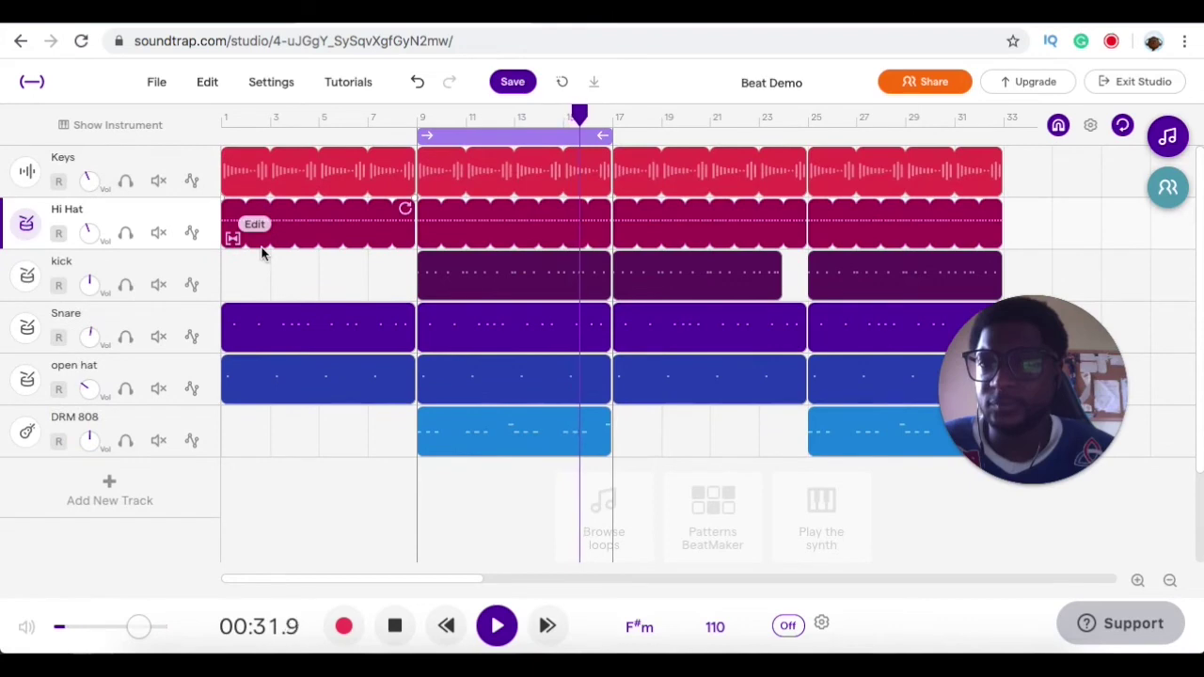
# Add an Equalizer effect to the Keys track.
pyautogui.click(29, 171)
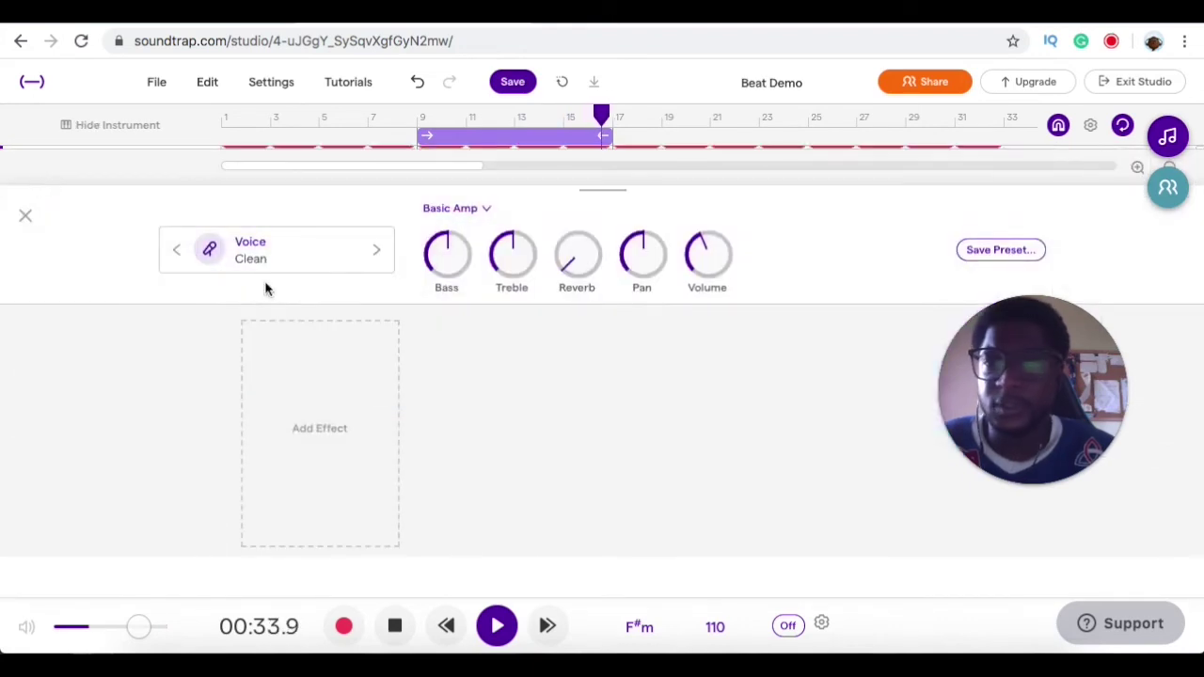
pyautogui.click(334, 440)
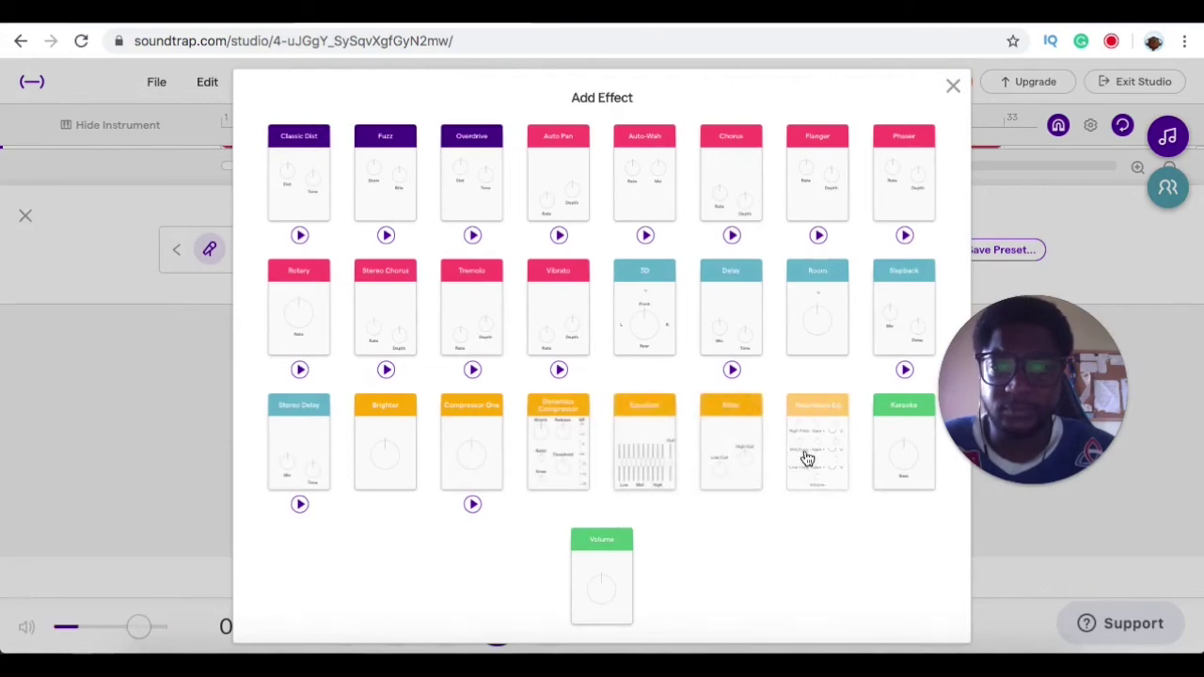
pyautogui.click(654, 457)
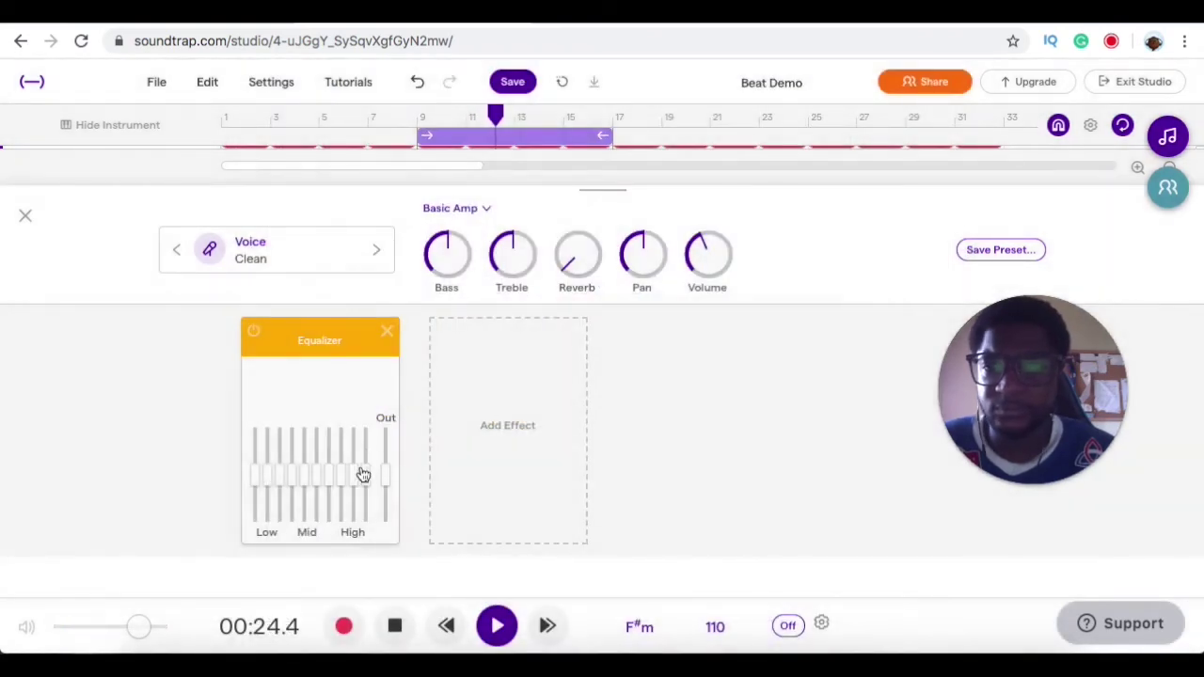
# Slightly lower the fifth, sixth and eighth bands of the Keys Equalizer and slightly raise the ninth band.
pyautogui.moveTo(332, 482); pyautogui.dragTo(337, 524)
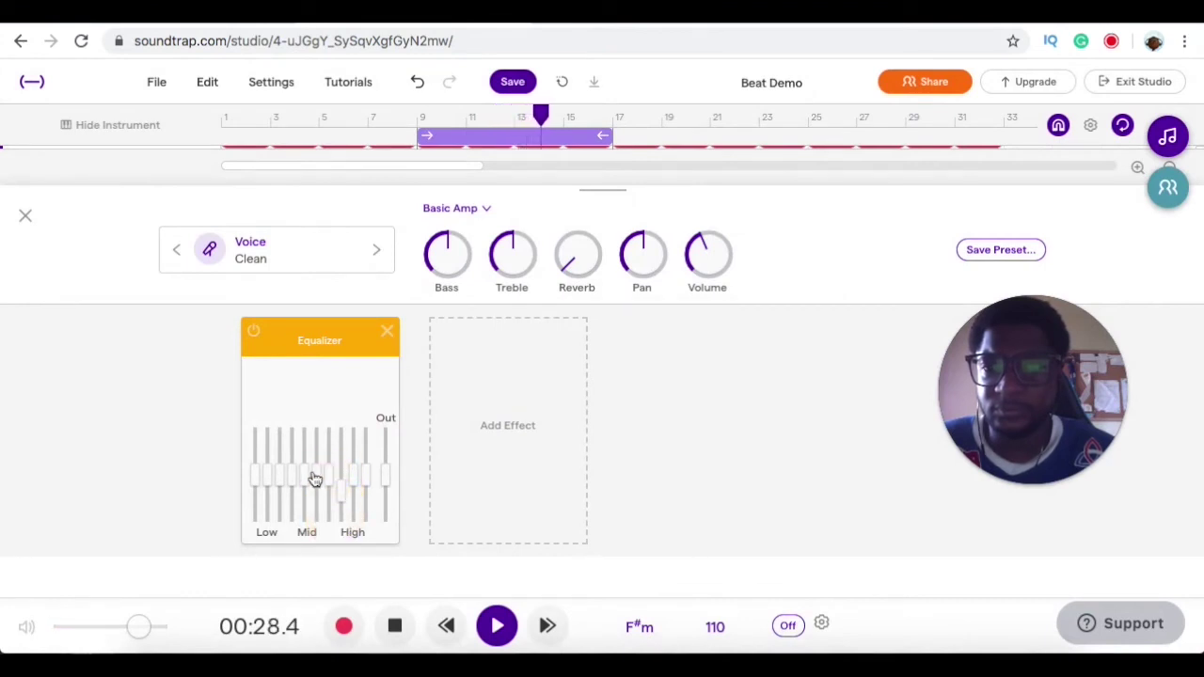
pyautogui.moveTo(316, 399); pyautogui.dragTo(306, 505)
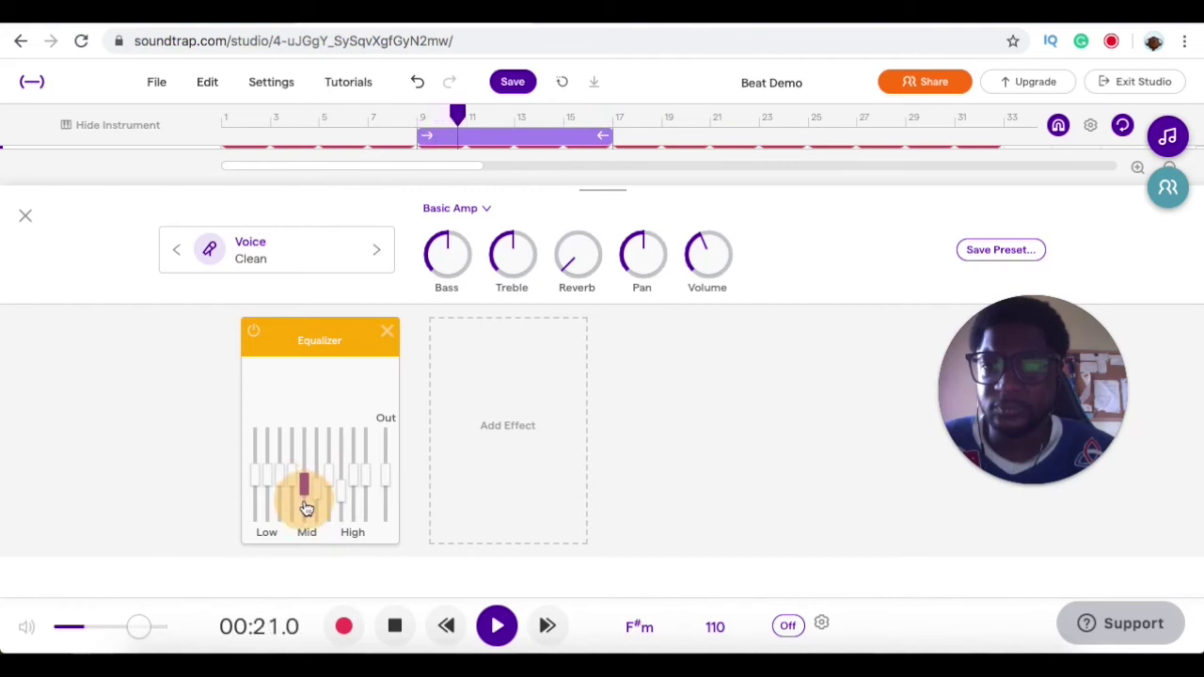
pyautogui.moveTo(307, 503); pyautogui.dragTo(354, 461)
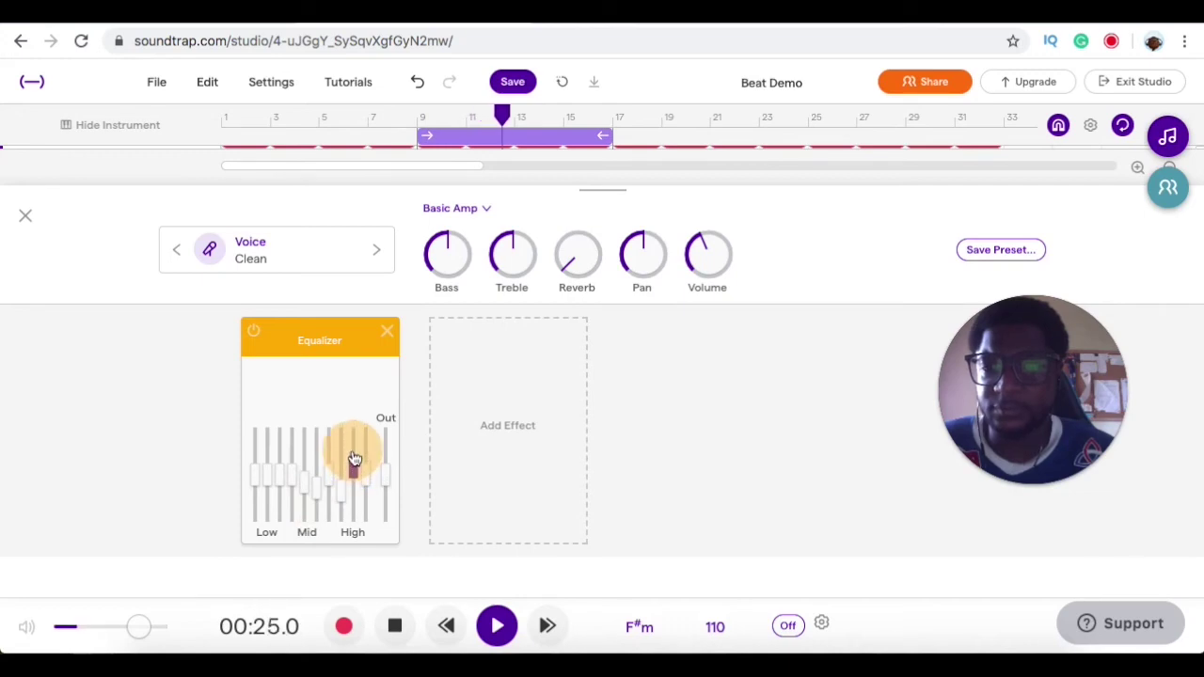
# Add a Room effect to the Keys track and set its amount to about one-fifth.
pyautogui.click(511, 430)
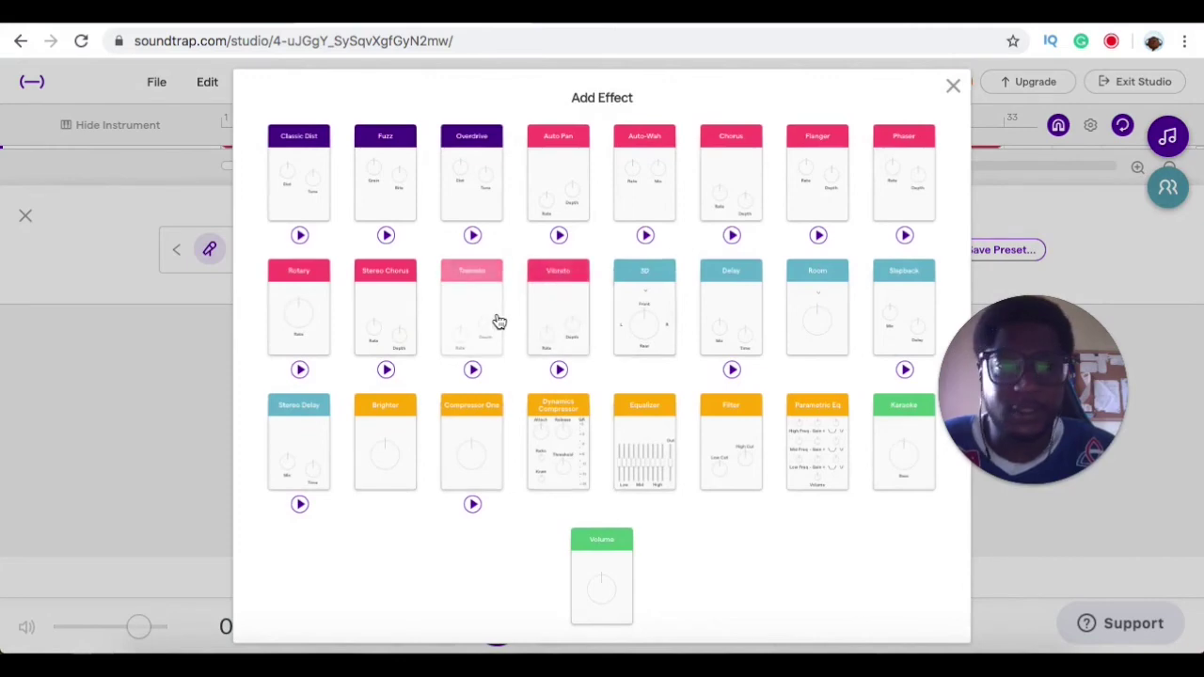
pyautogui.click(833, 309)
pyautogui.moveTo(519, 452); pyautogui.dragTo(519, 427)
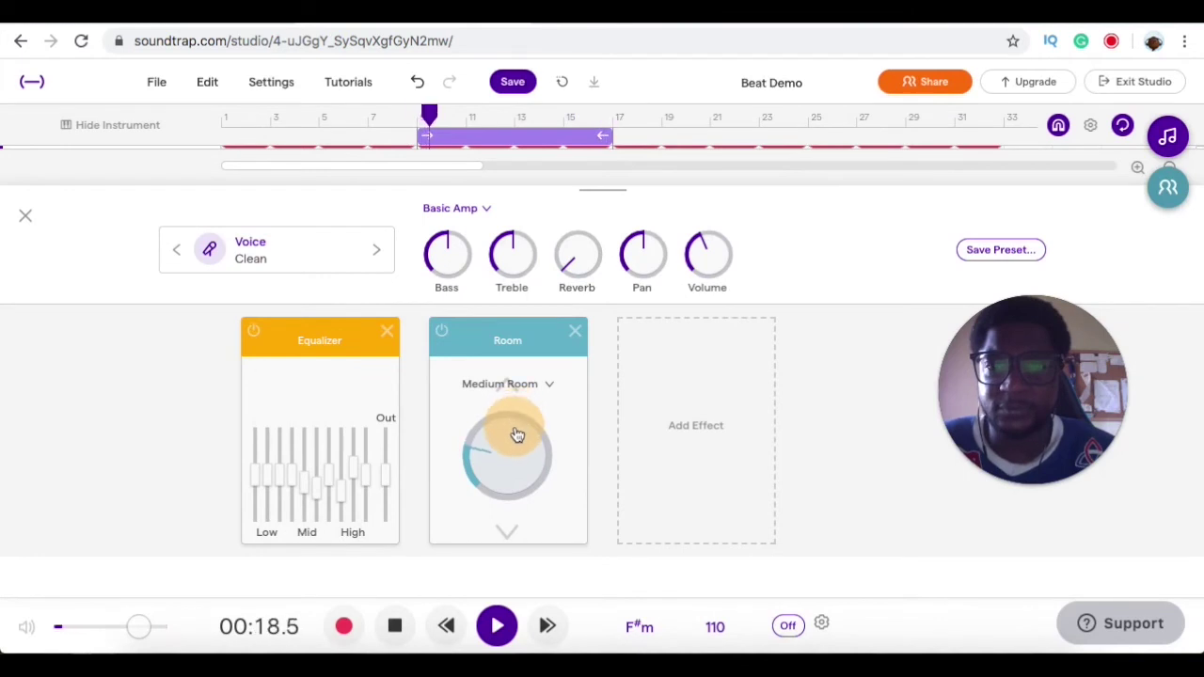
# Change the Keys track's Room type to Wide Room and close the track's effects and instrument settings.
pyautogui.click(553, 387)
pyautogui.click(559, 327)
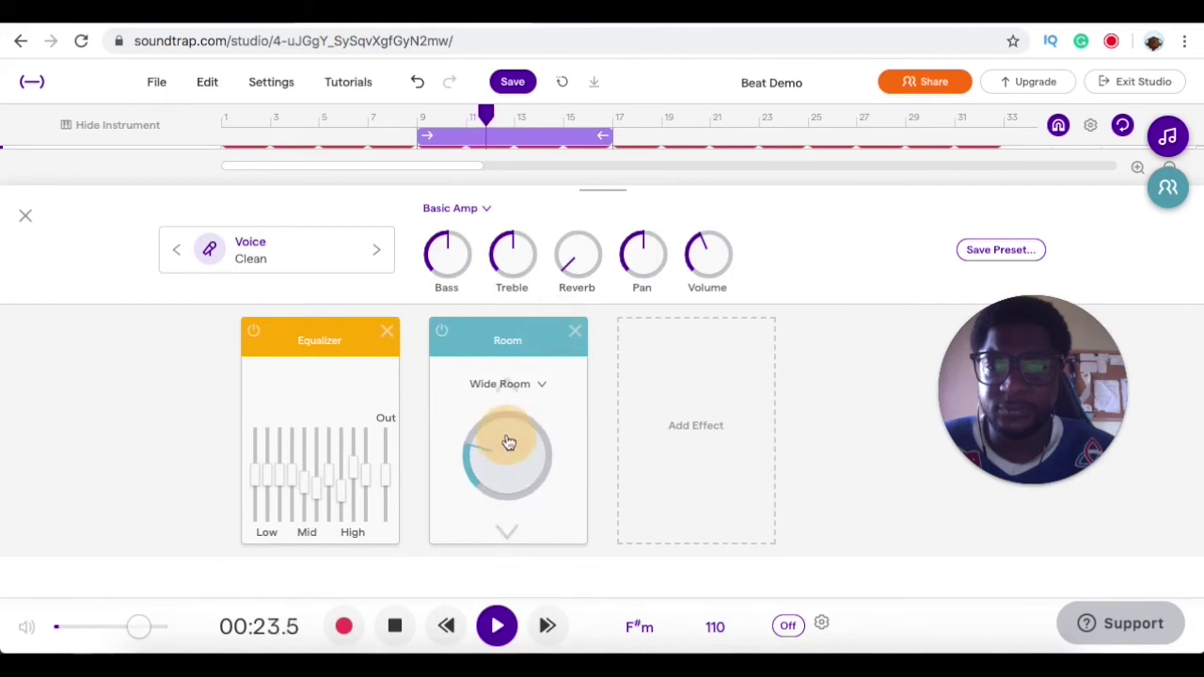
pyautogui.click(27, 218)
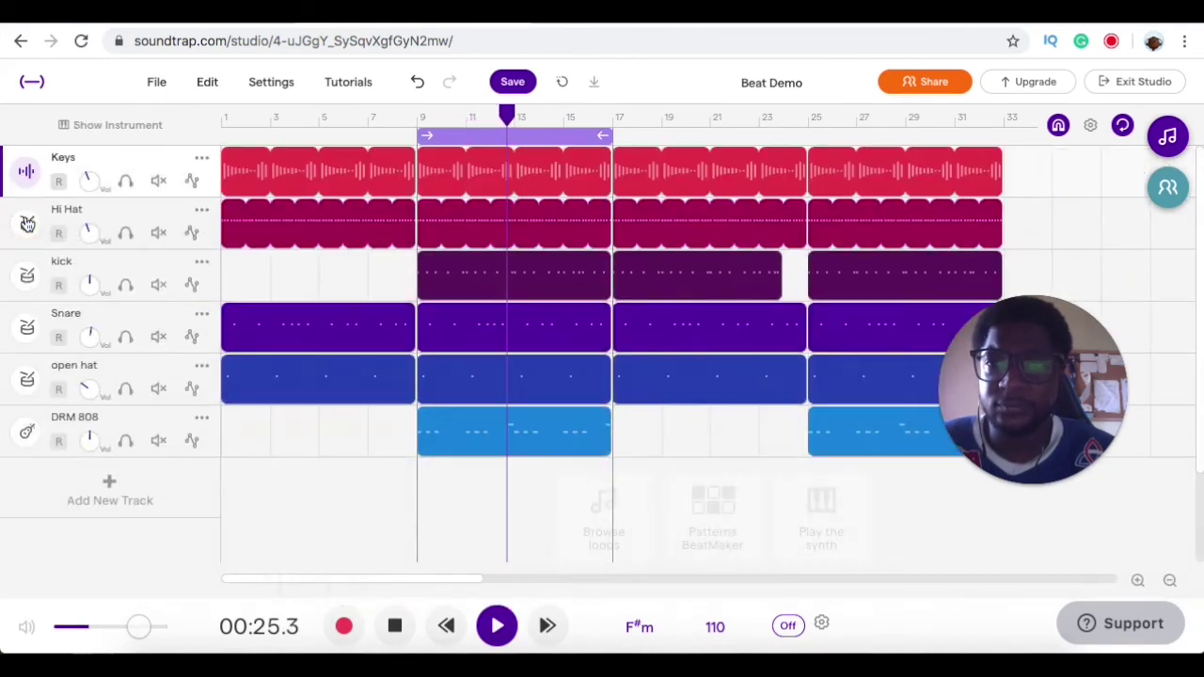
# Stop playback and turn off the loop over bars 9 to 17.
pyautogui.moveTo(474, 269)
pyautogui.moveTo(577, 225)
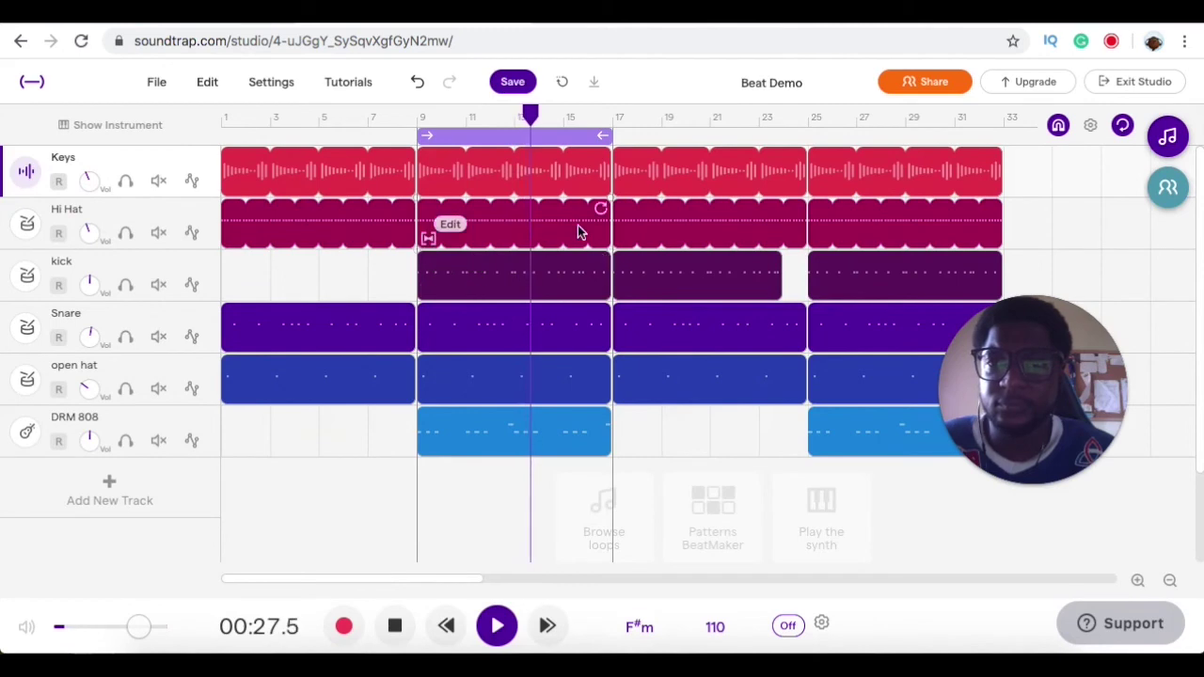
pyautogui.press('space')
pyautogui.click(510, 130)
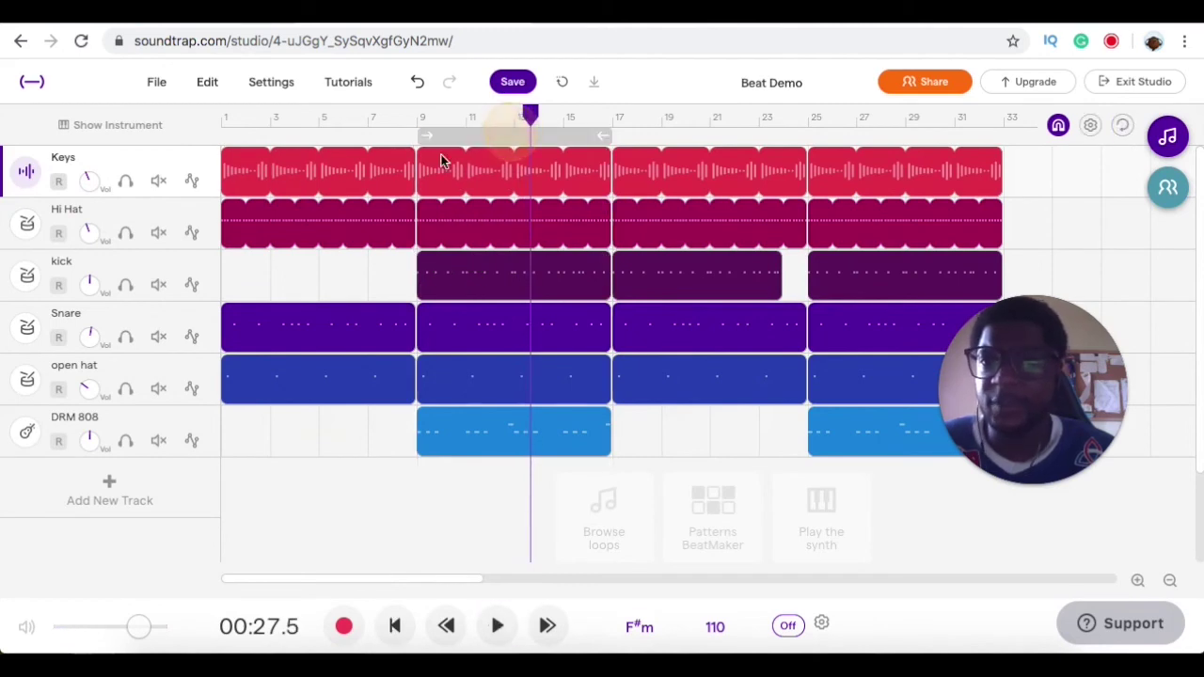
# Play the beat from the beginning to about bar 20 to check the mix, and review the Keys track's effects.
pyautogui.moveTo(430, 158)
pyautogui.press('Return')
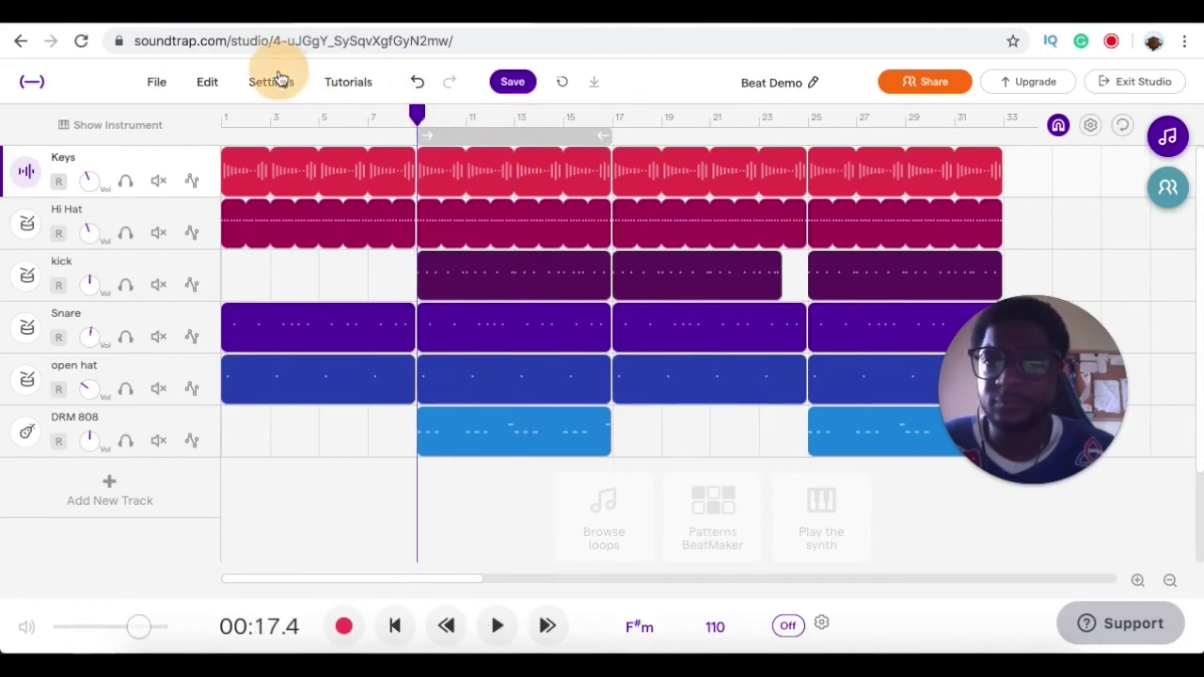
pyautogui.press('space')
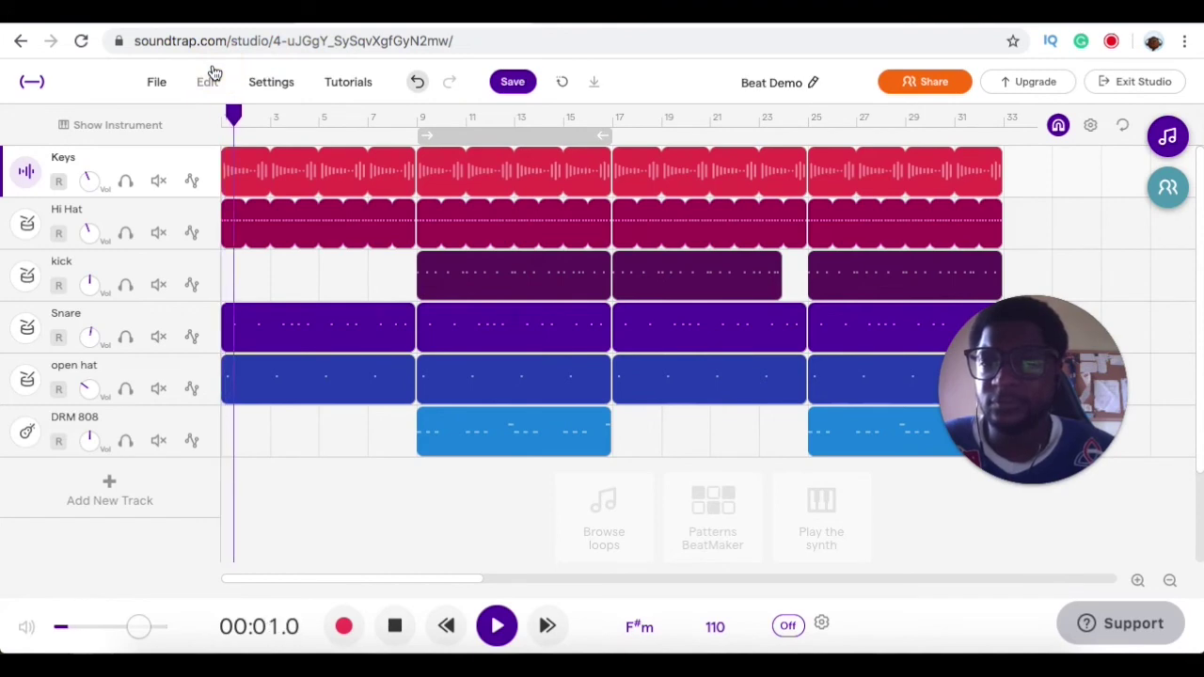
pyautogui.press('XF86AudioRaiseVolume')
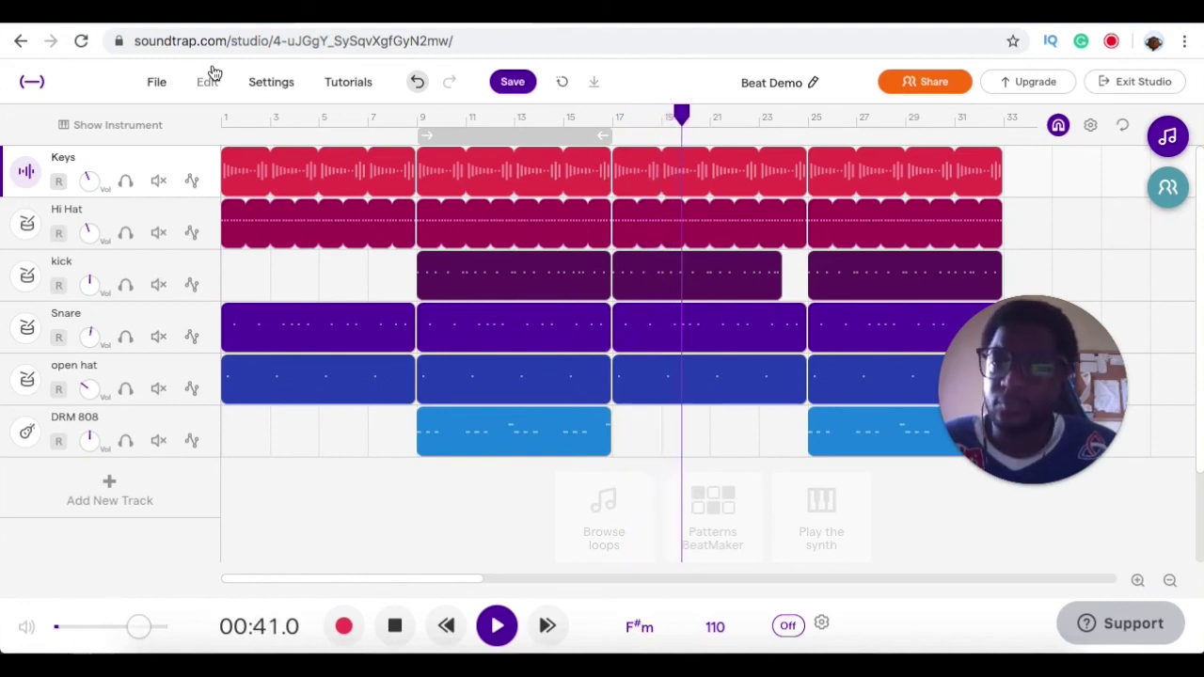
pyautogui.press('space')
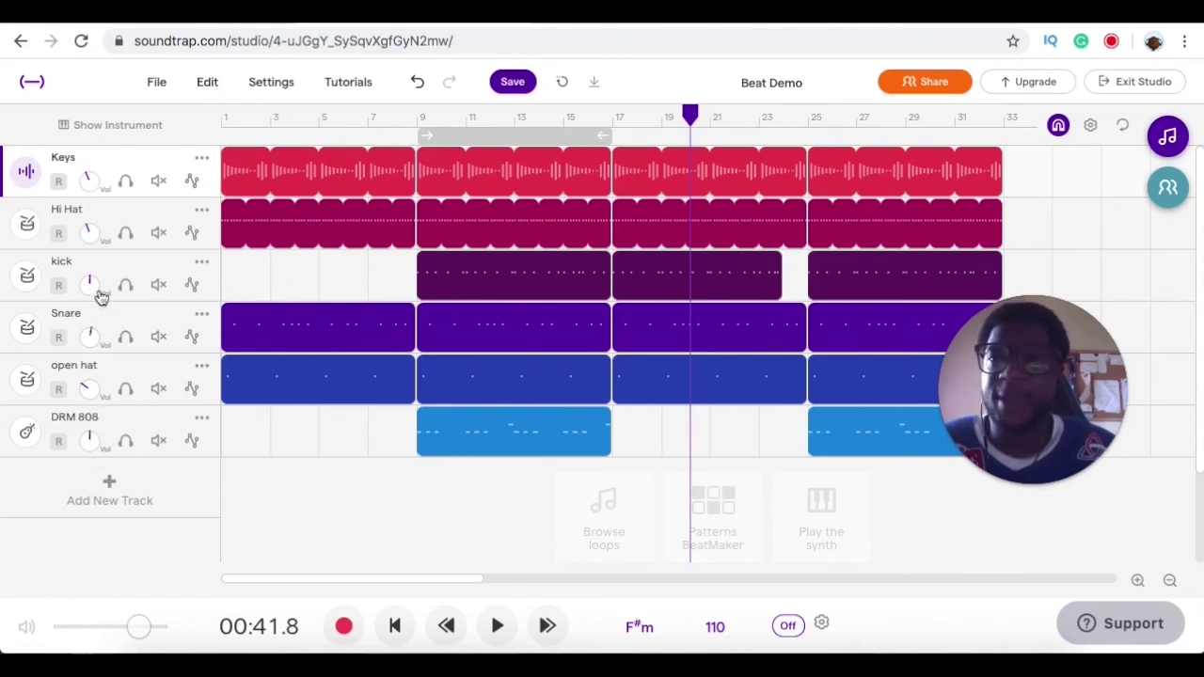
pyautogui.click(26, 172)
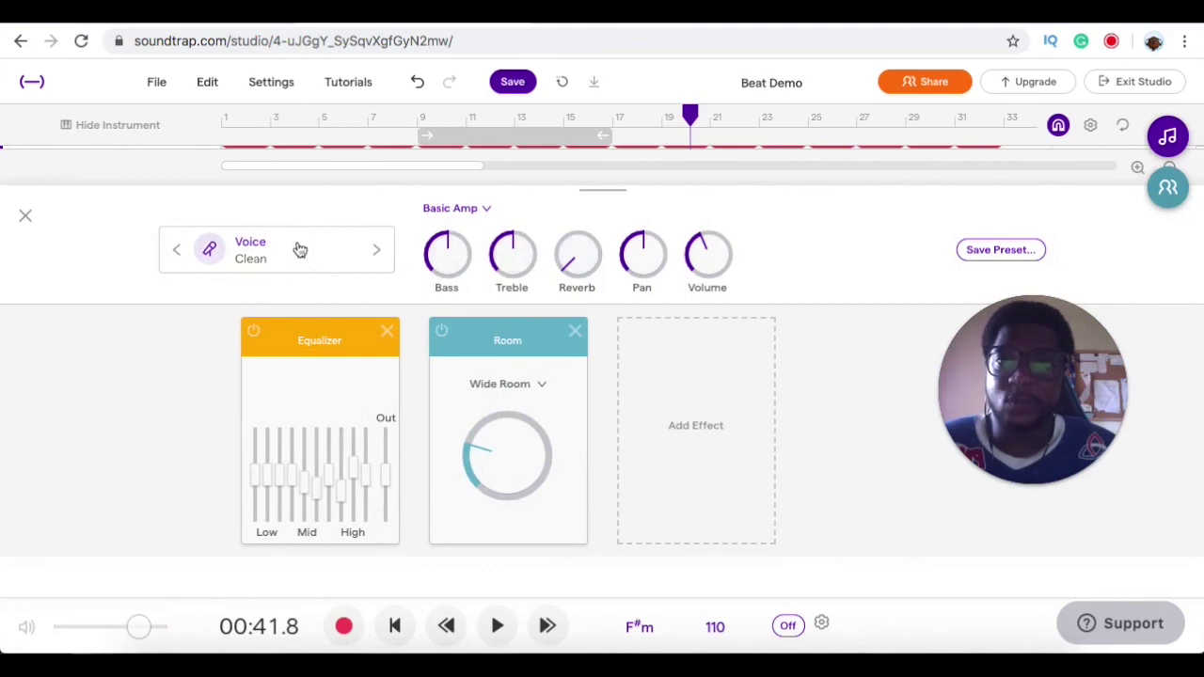
pyautogui.click(27, 216)
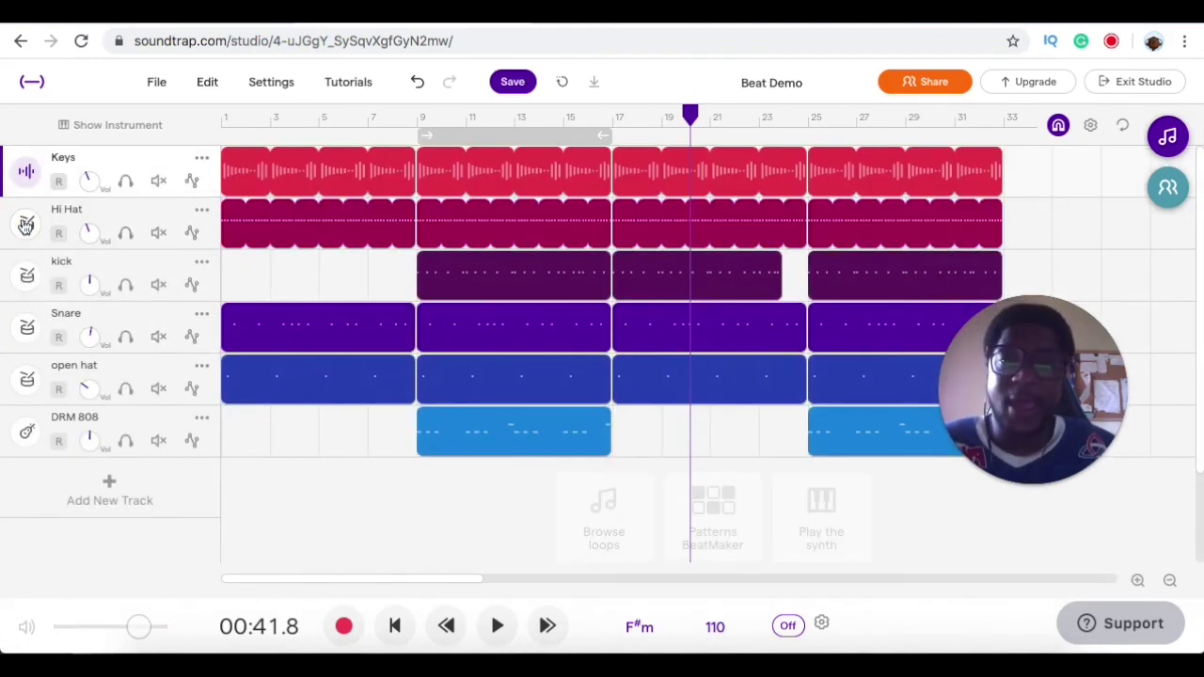